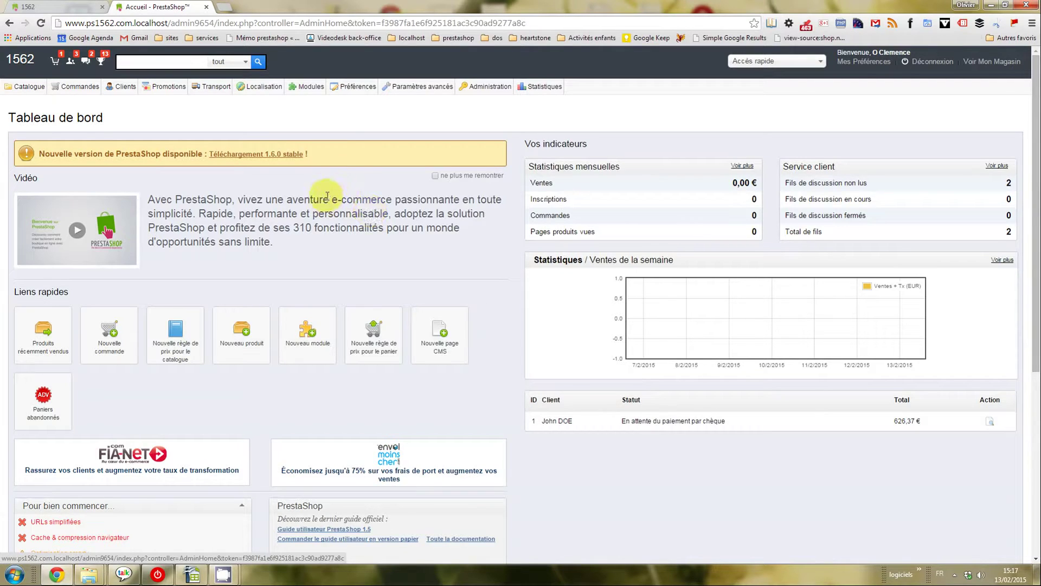
# Start creating a new carrier named "Transporteur gratuit"
pyautogui.moveTo(216, 93)
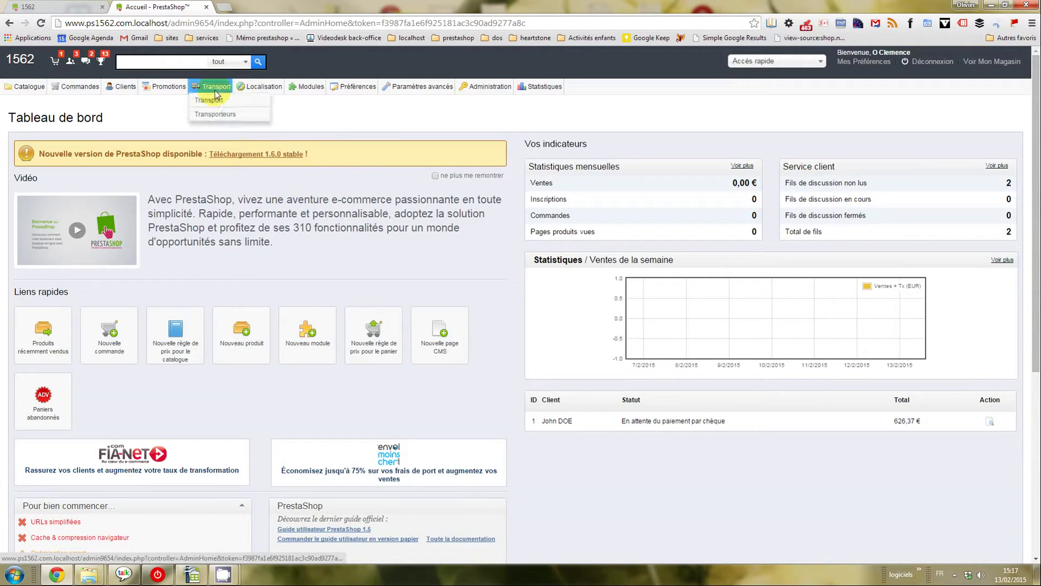
pyautogui.click(216, 114)
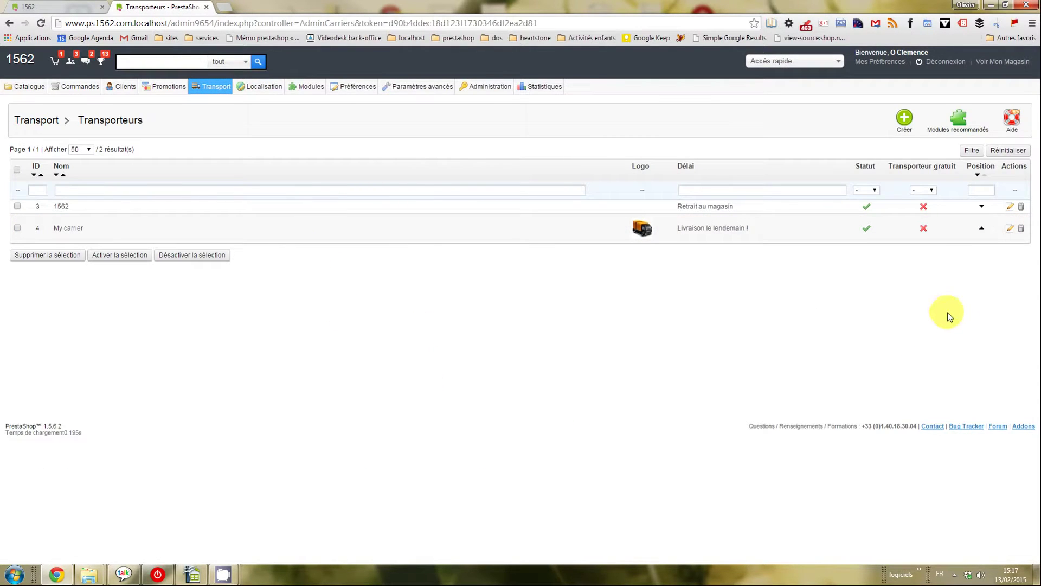
pyautogui.click(904, 118)
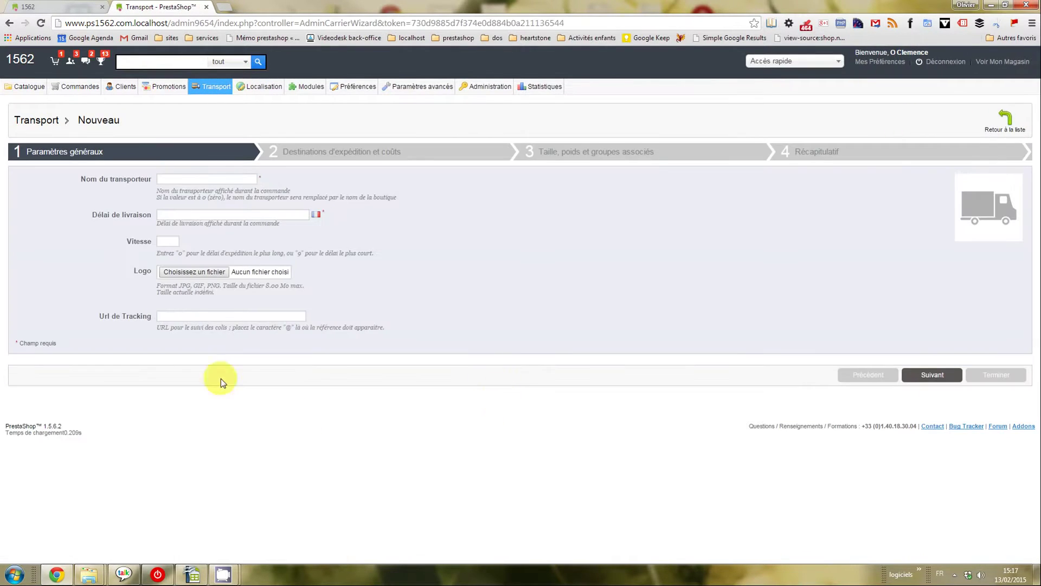
pyautogui.click(174, 179)
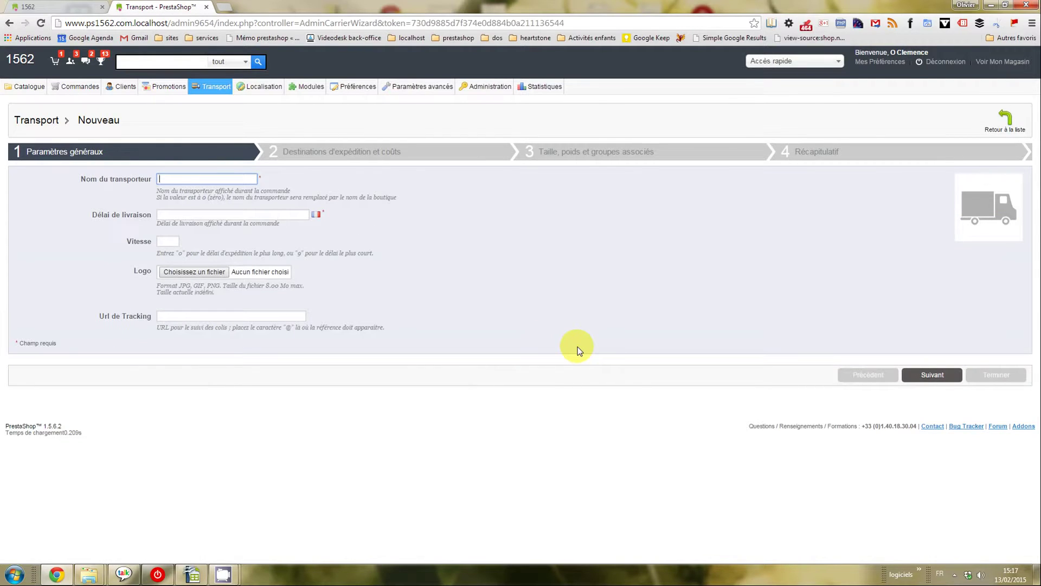
pyautogui.write('Transport')
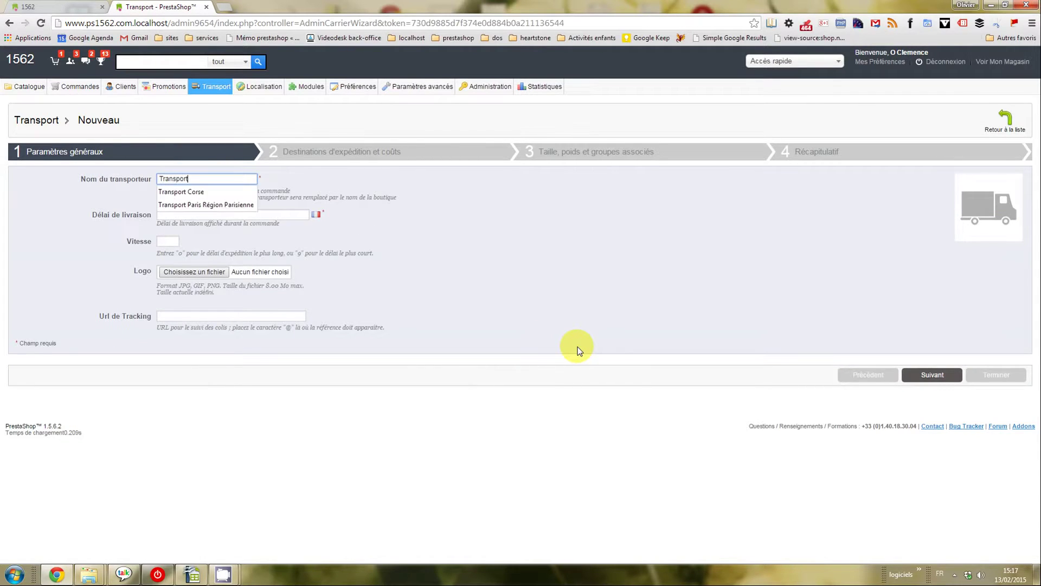
pyautogui.write('eur gratuit')
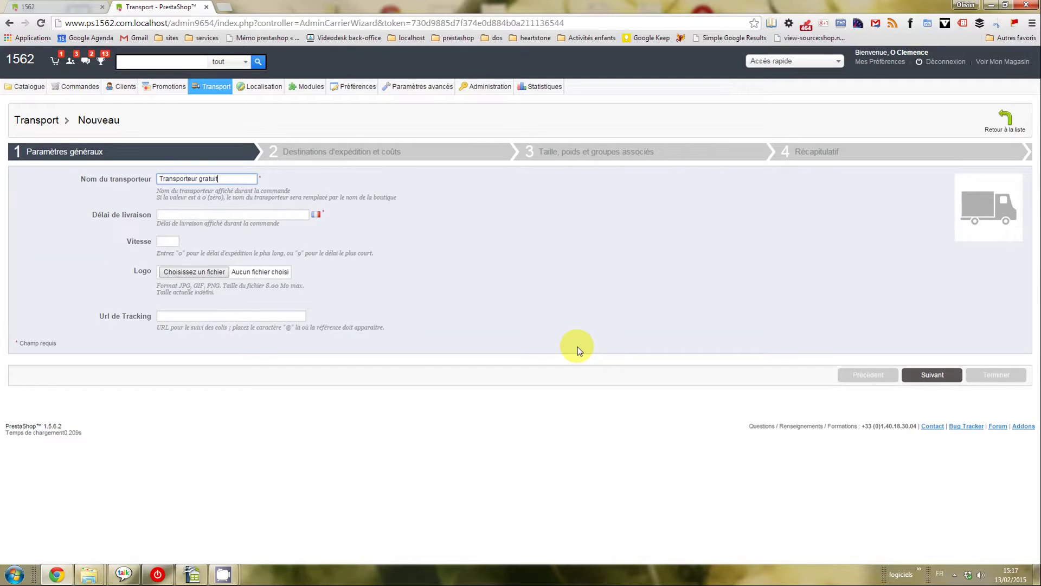
# Set the carrier's delivery time to 0 and its speed grade to 9, and continue to the destinations and costs stage
pyautogui.click(249, 215)
pyautogui.write('0')
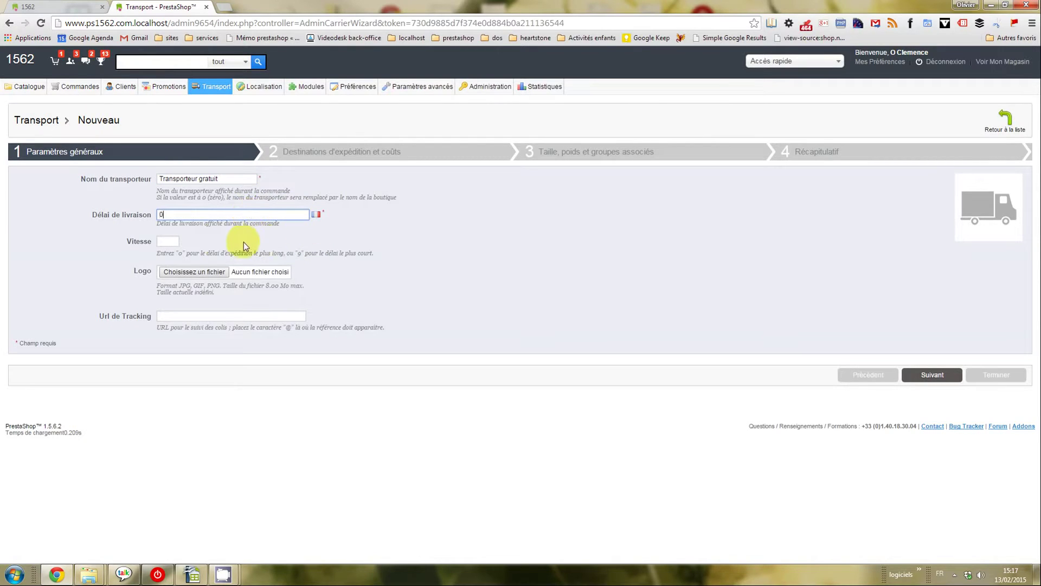
pyautogui.click(168, 241)
pyautogui.write('9')
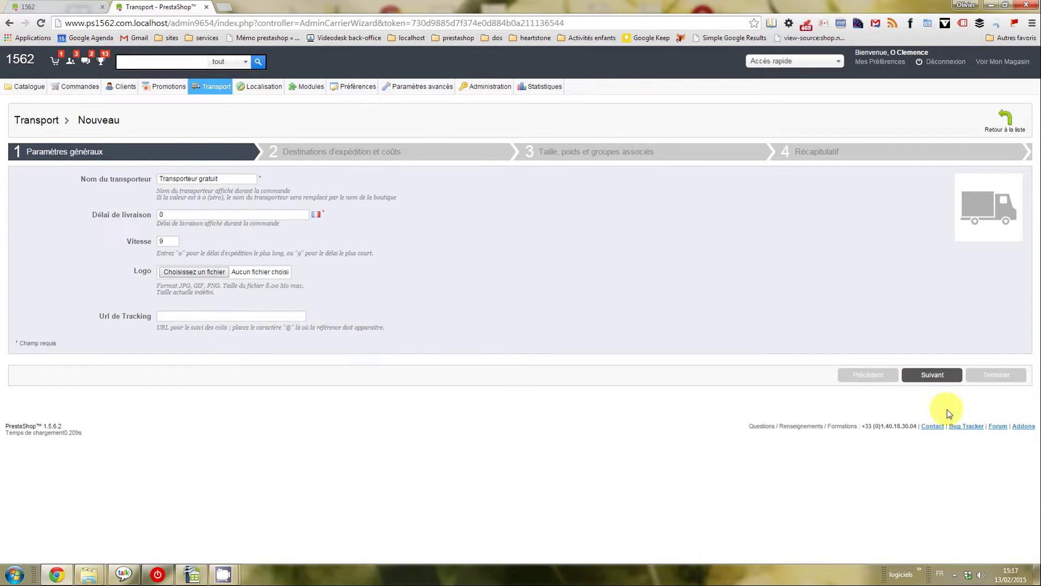
pyautogui.click(931, 375)
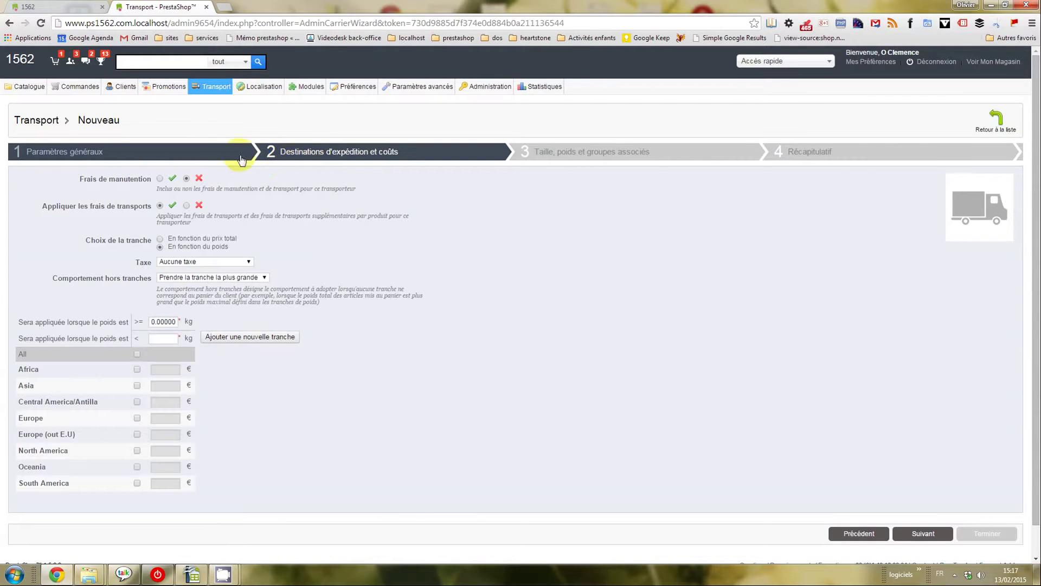
# Finish the carrier with shipping costs turned off and all delivery zones enabled, keeping the default package limits and access groups
pyautogui.click(187, 205)
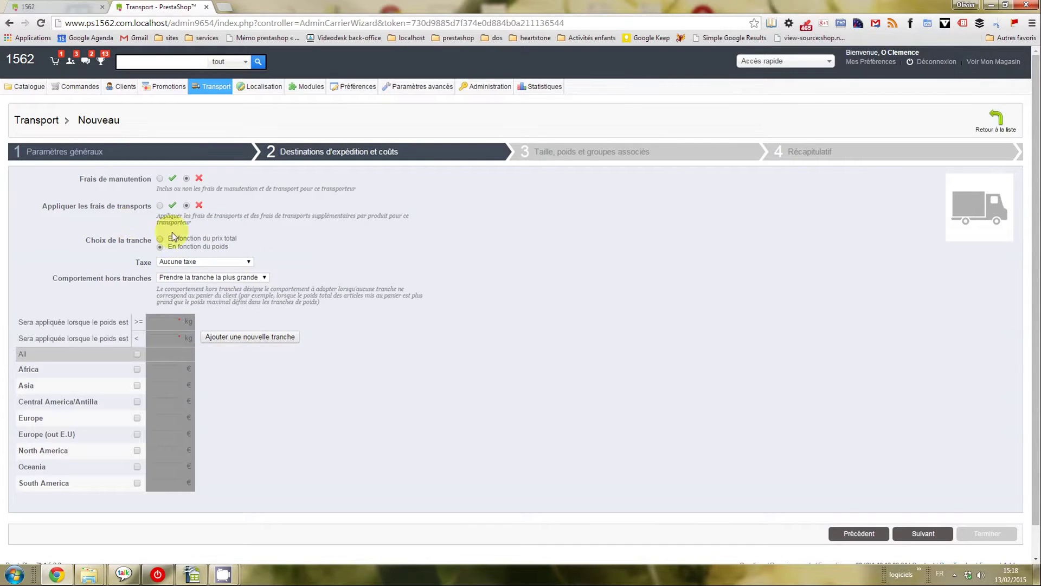
pyautogui.click(136, 353)
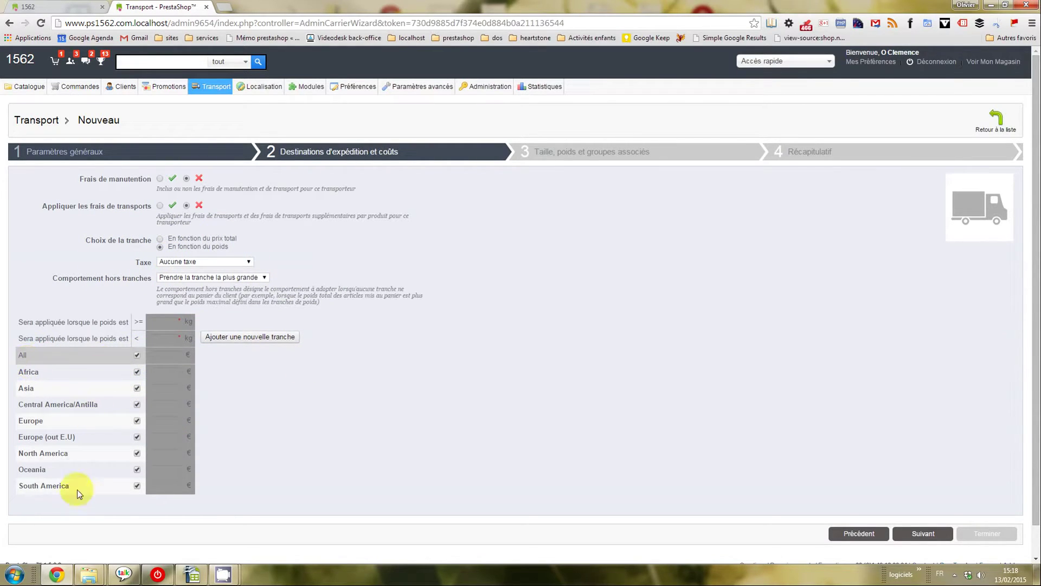
pyautogui.click(918, 537)
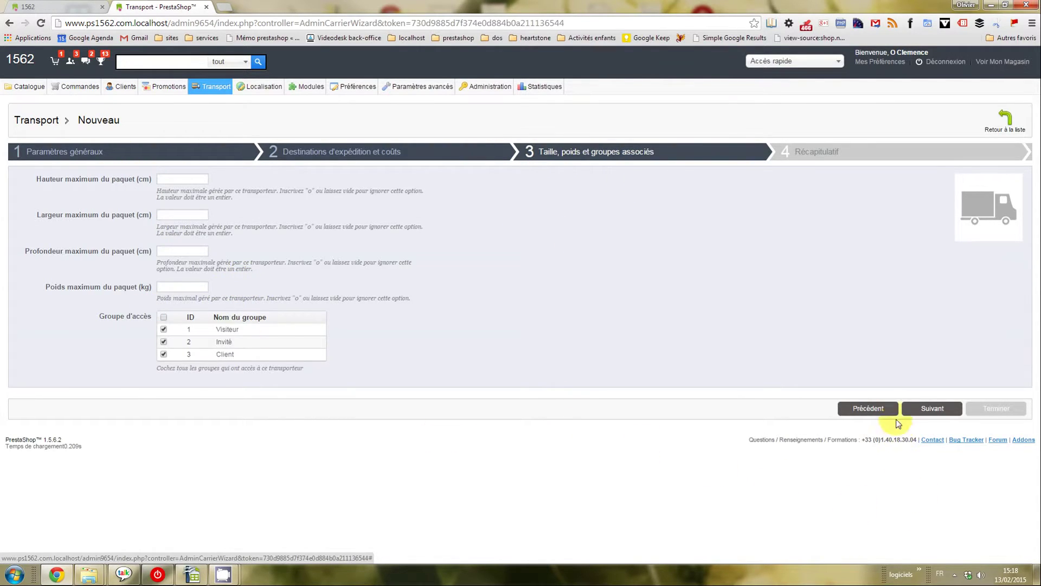
pyautogui.click(914, 411)
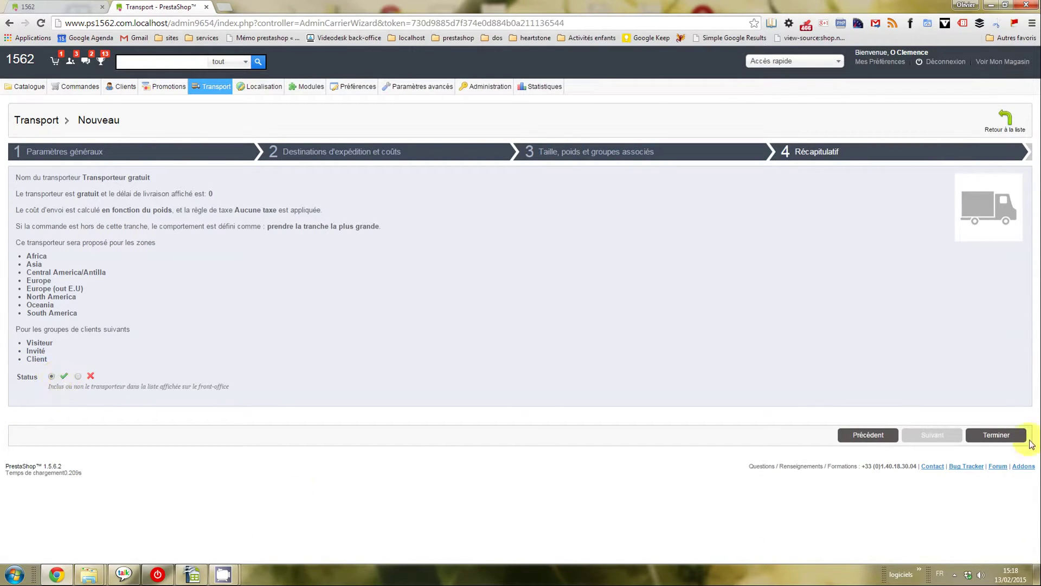
pyautogui.click(996, 435)
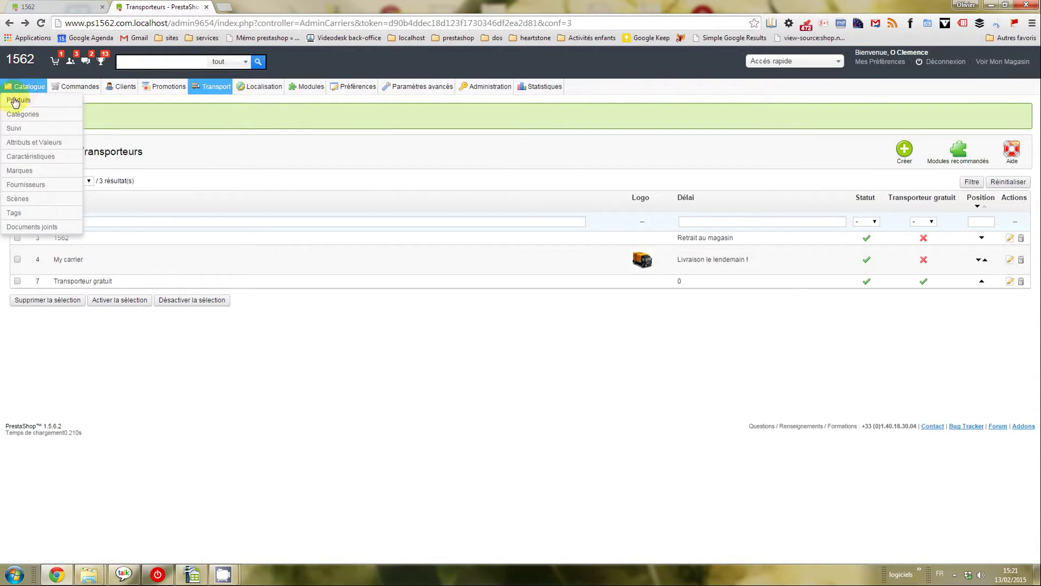
# Assign only the carrier "Transporteur gratuit" to the product iPod Nano and save the product
pyautogui.click(15, 103)
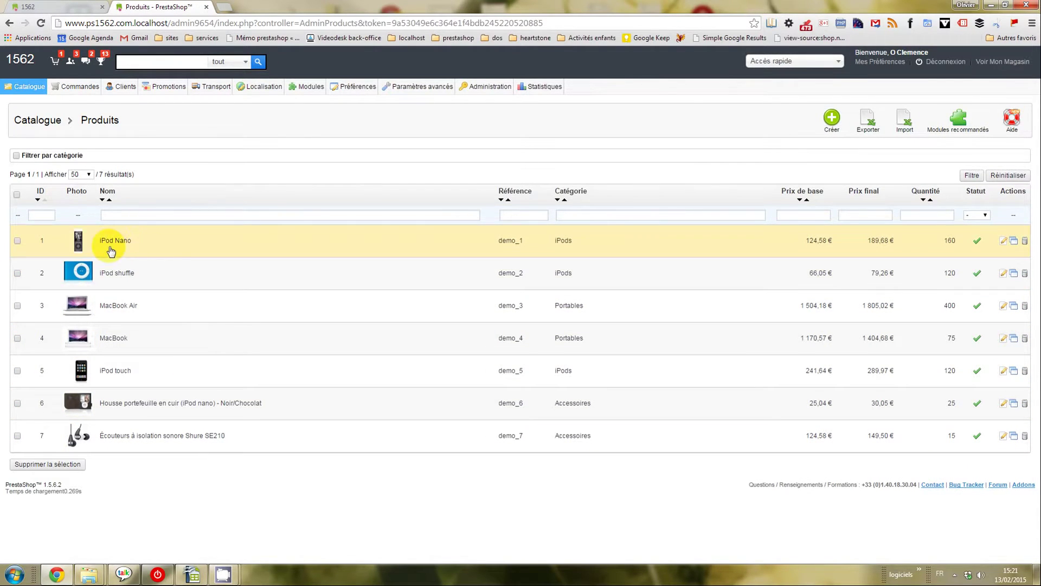
pyautogui.click(114, 244)
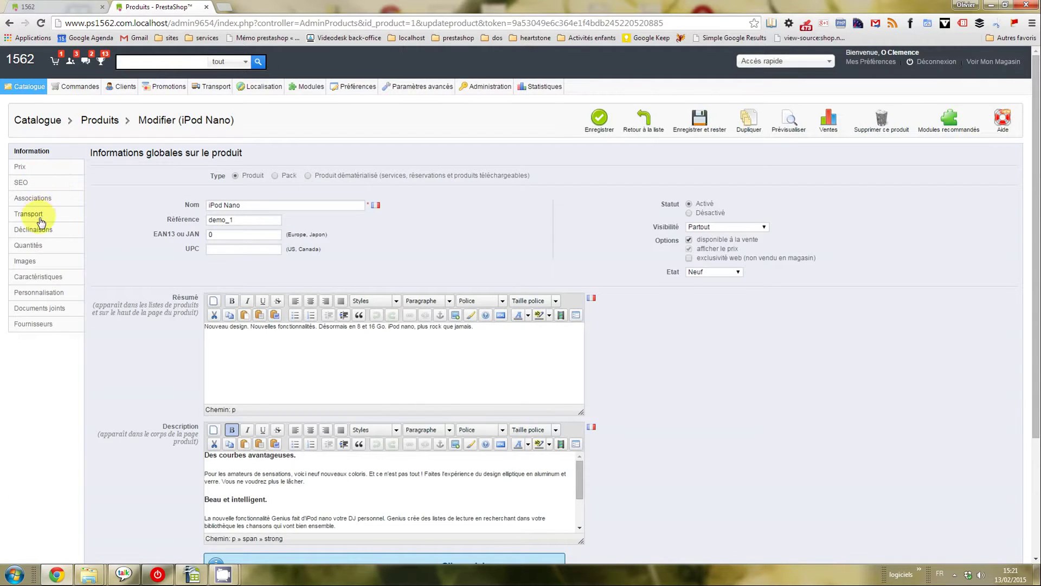
pyautogui.click(33, 214)
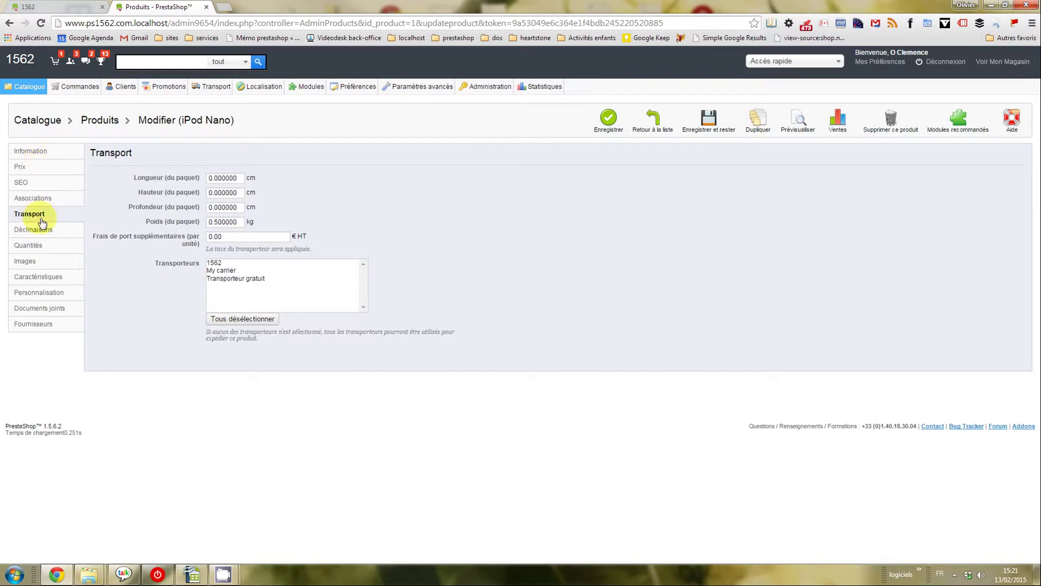
pyautogui.click(227, 278)
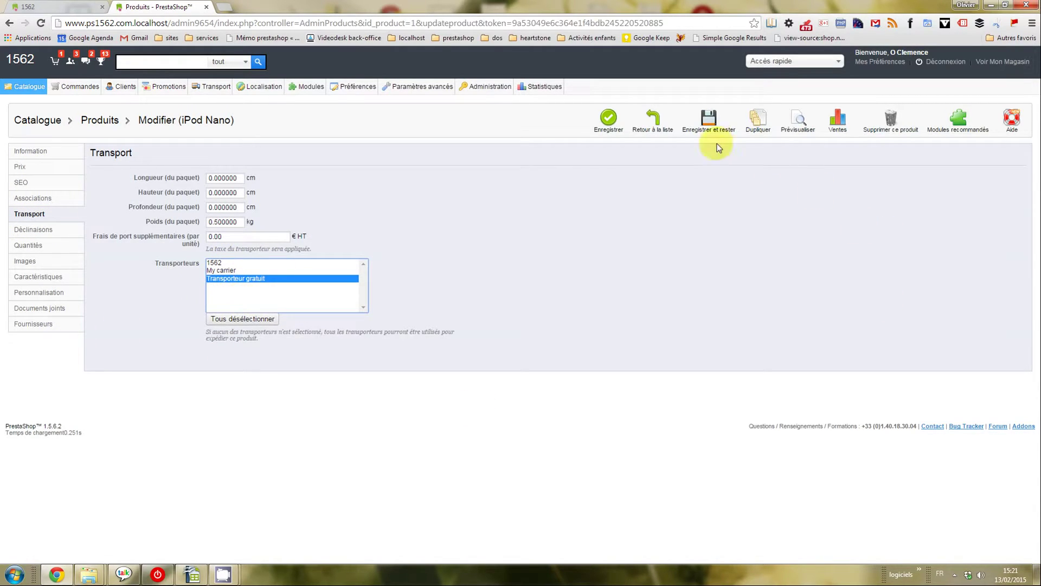
pyautogui.click(608, 123)
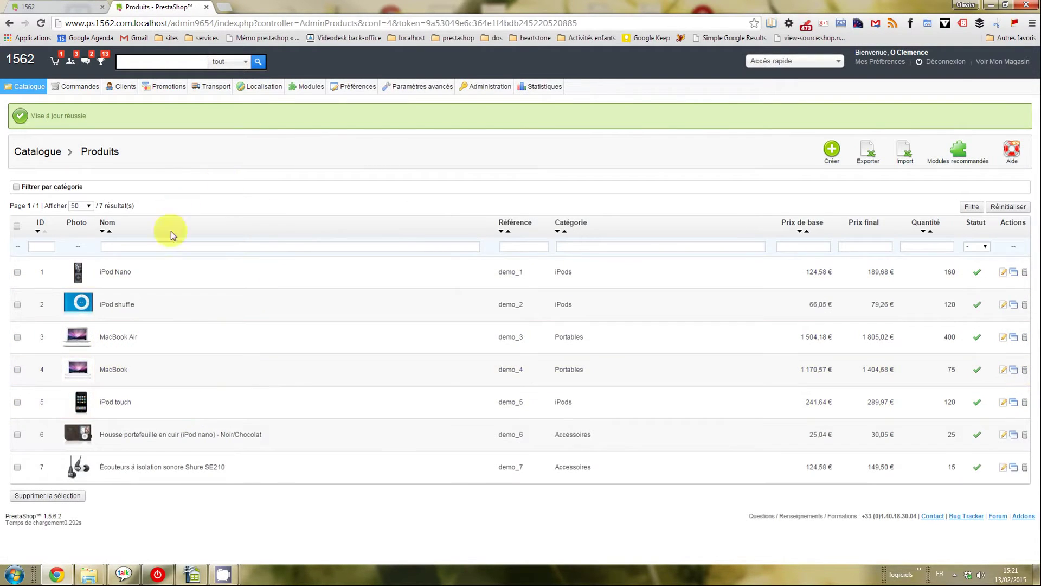
# Assign the carriers "1562" and "My carrier" to the product iPod shuffle and save the product
pyautogui.click(121, 310)
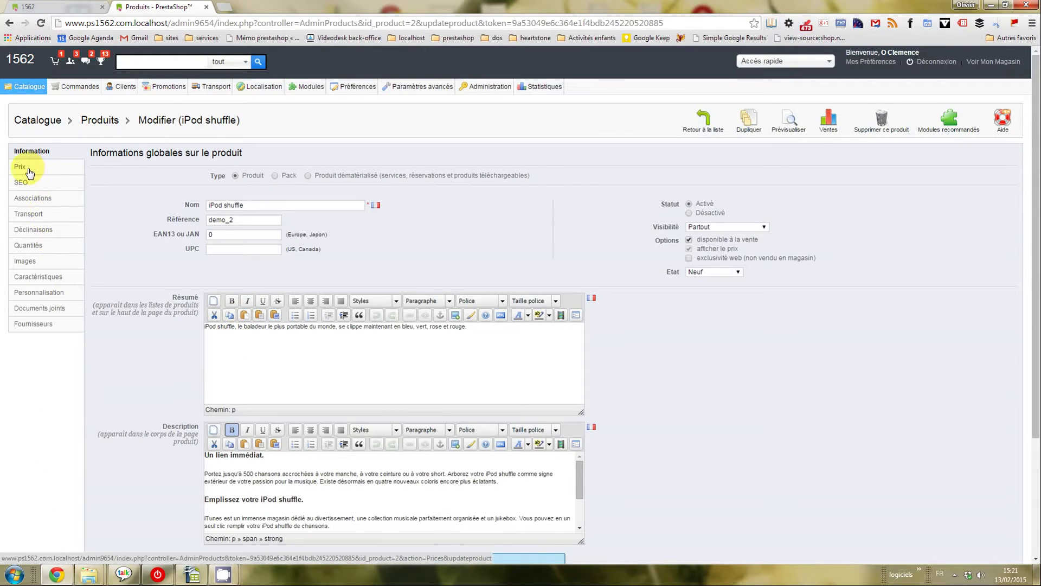
pyautogui.click(25, 214)
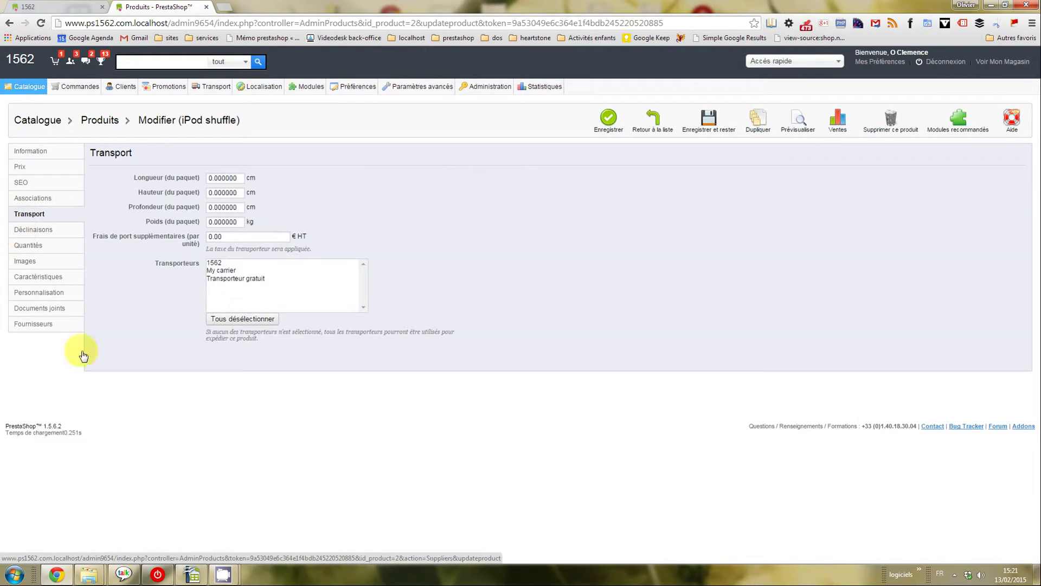
pyautogui.click(217, 263)
pyautogui.keyDown('ctrl'); pyautogui.click(229, 271); pyautogui.keyUp('ctrl')
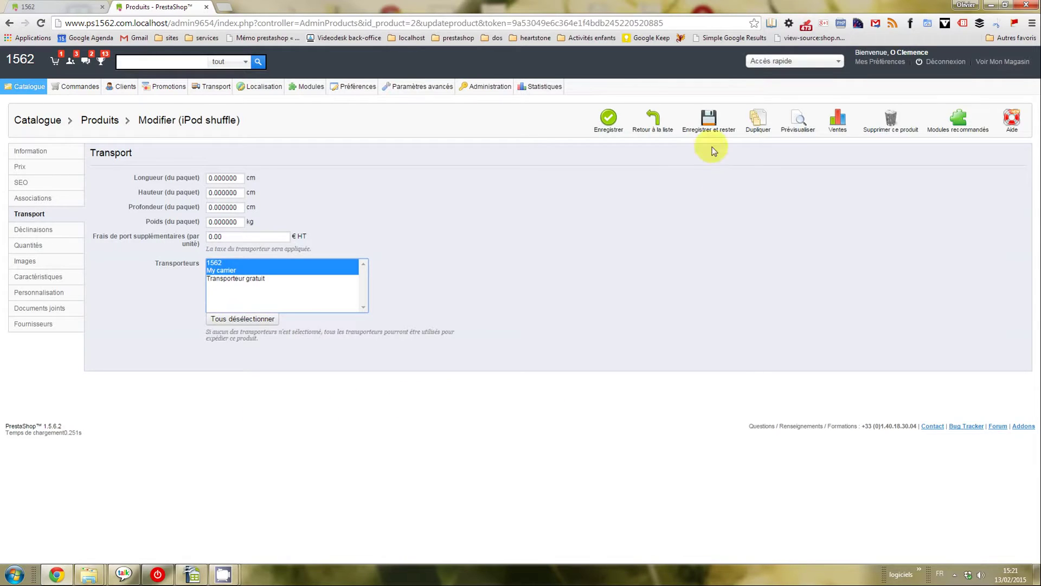
pyautogui.click(605, 124)
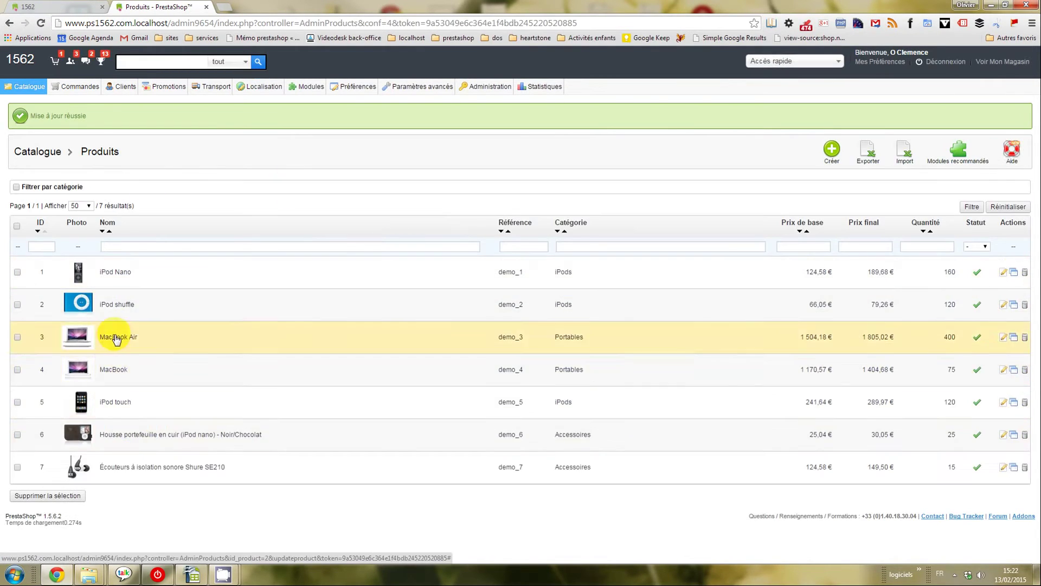
# Examine the MacBook Air's transport settings and the note about products with no carrier selected
pyautogui.click(122, 339)
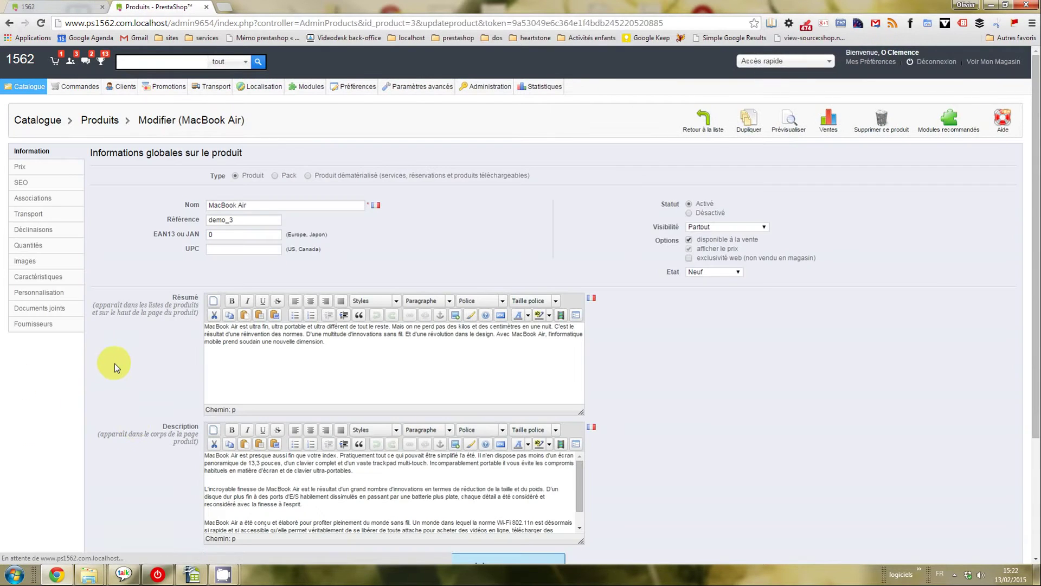
pyautogui.click(37, 213)
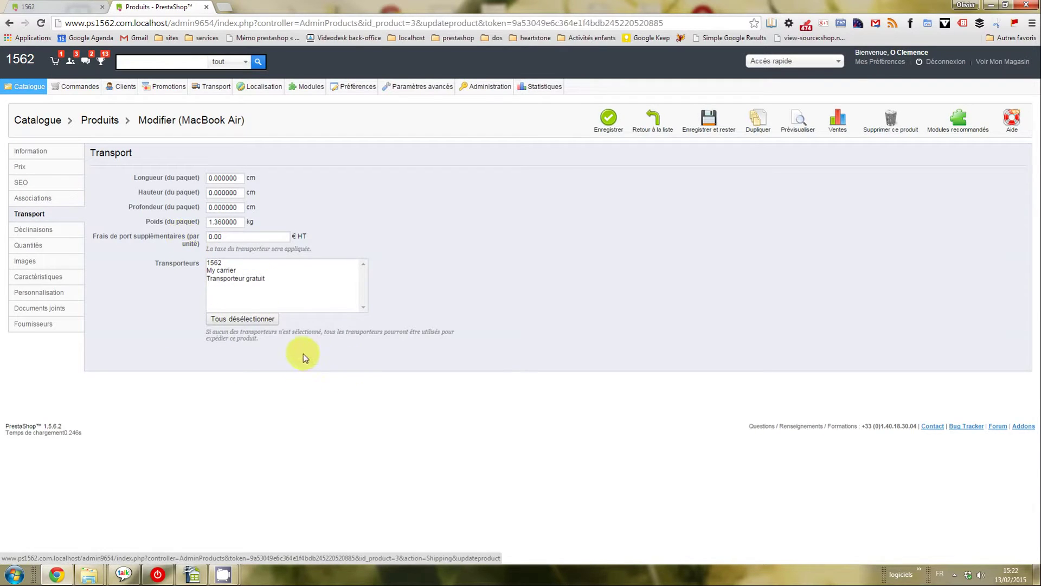
pyautogui.moveTo(274, 344); pyautogui.dragTo(207, 337)
pyautogui.click(291, 380)
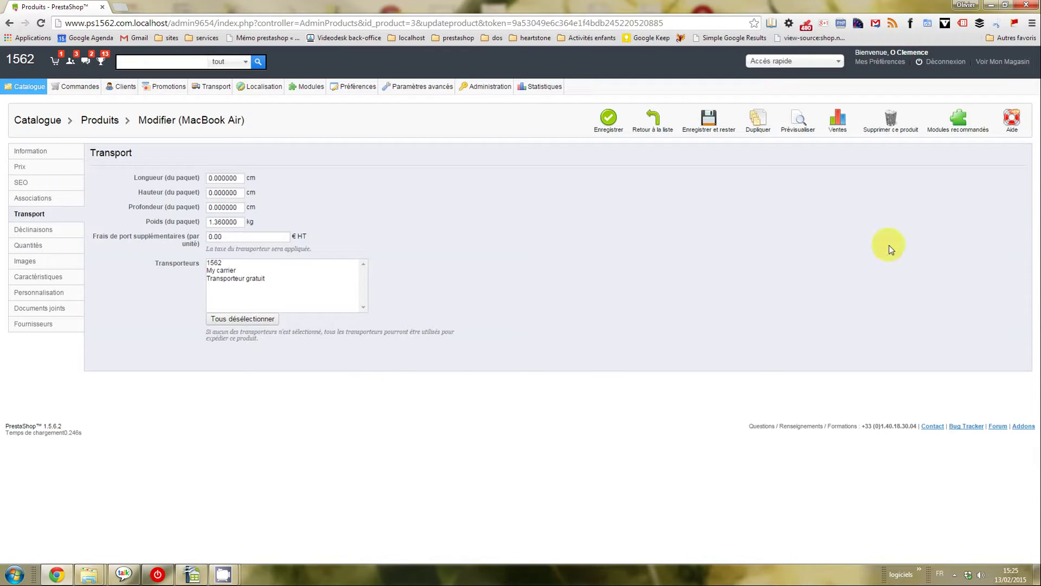
# Open the shop's storefront and look over the featured products on its home page
pyautogui.click(1003, 61)
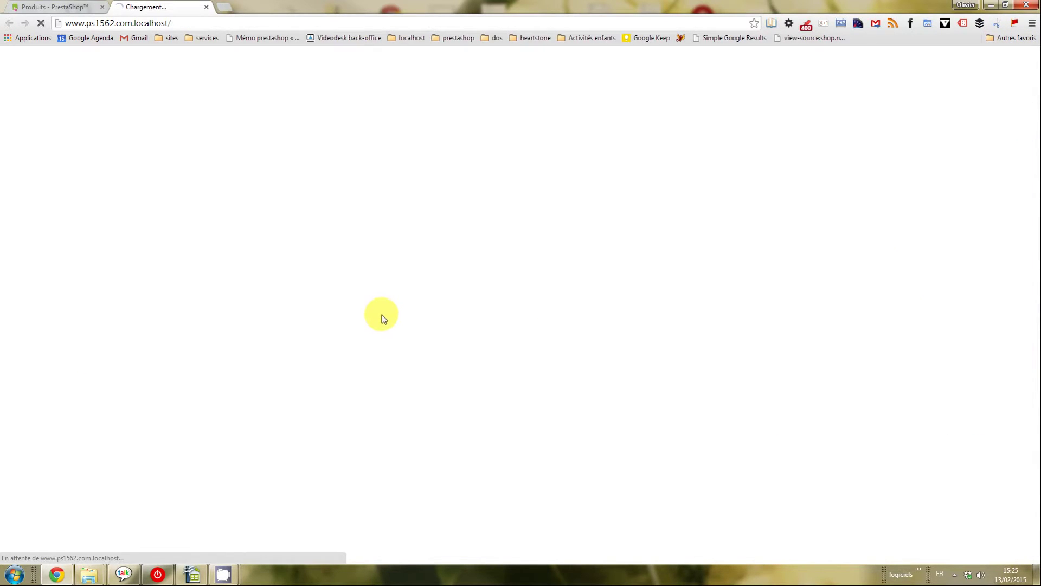
pyautogui.scroll(-1, 426, 494)
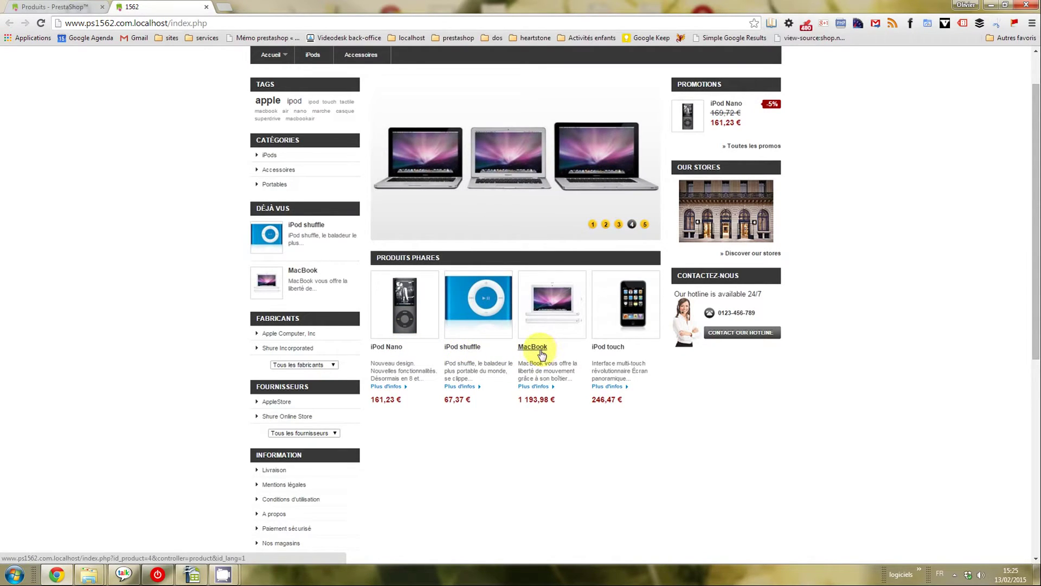
pyautogui.scroll(1, 540, 358)
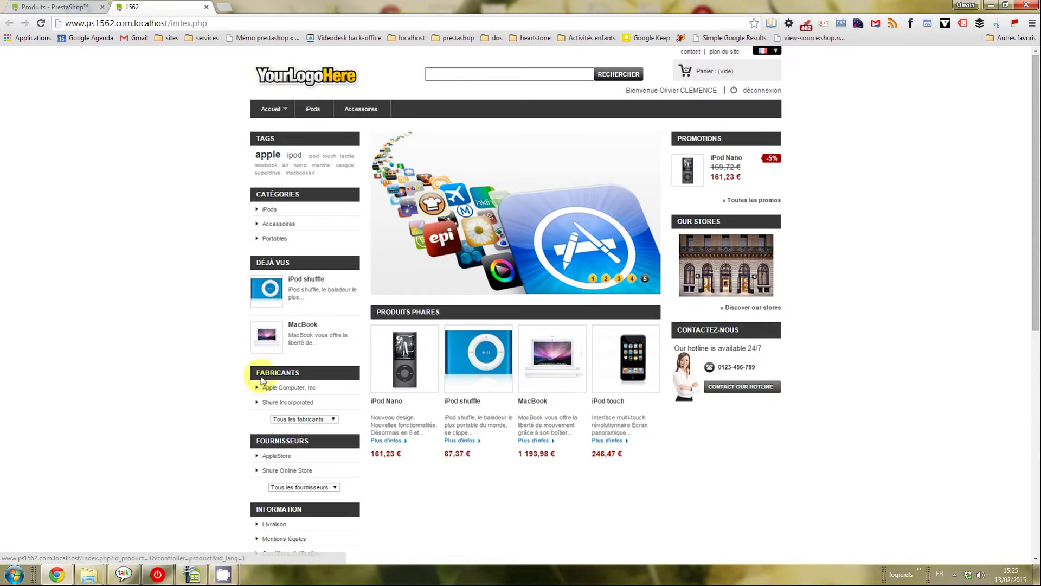
pyautogui.scroll(-2, 521, 263)
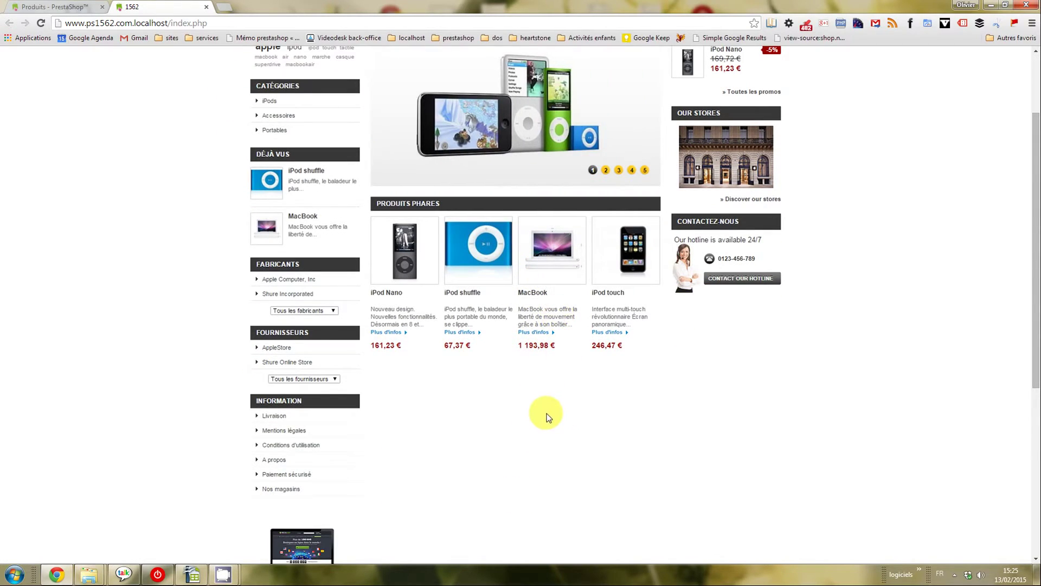
pyautogui.scroll(2, 546, 413)
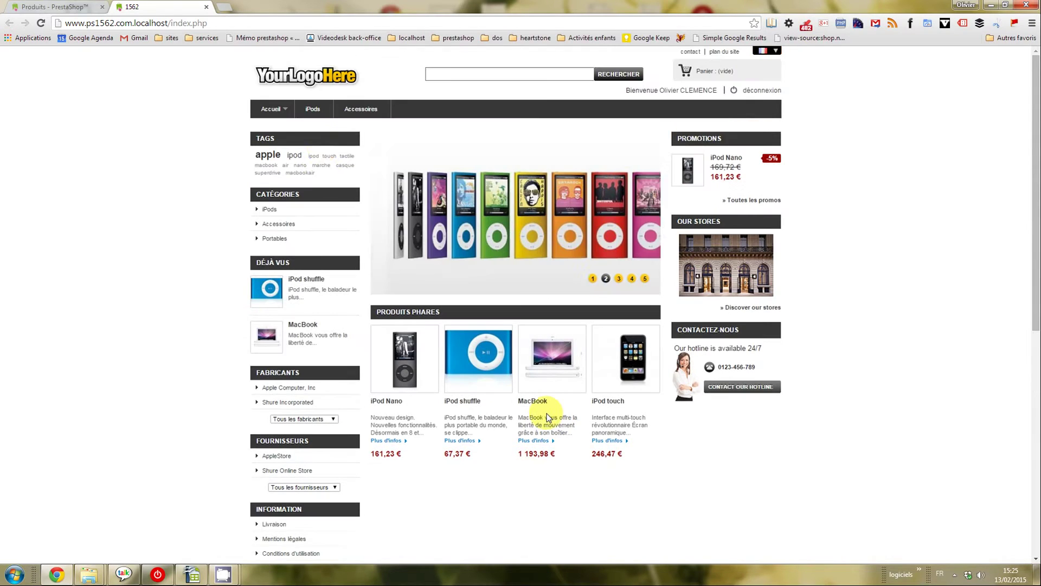
# Add one iPod Nano with its default options to the cart and open the cart summary
pyautogui.click(397, 404)
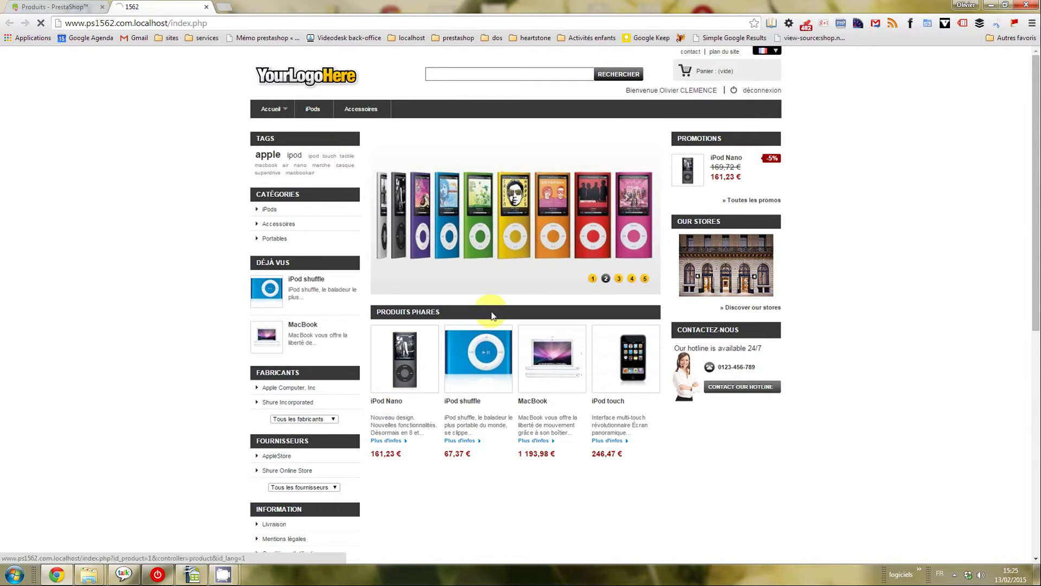
pyautogui.scroll(-2, 510, 410)
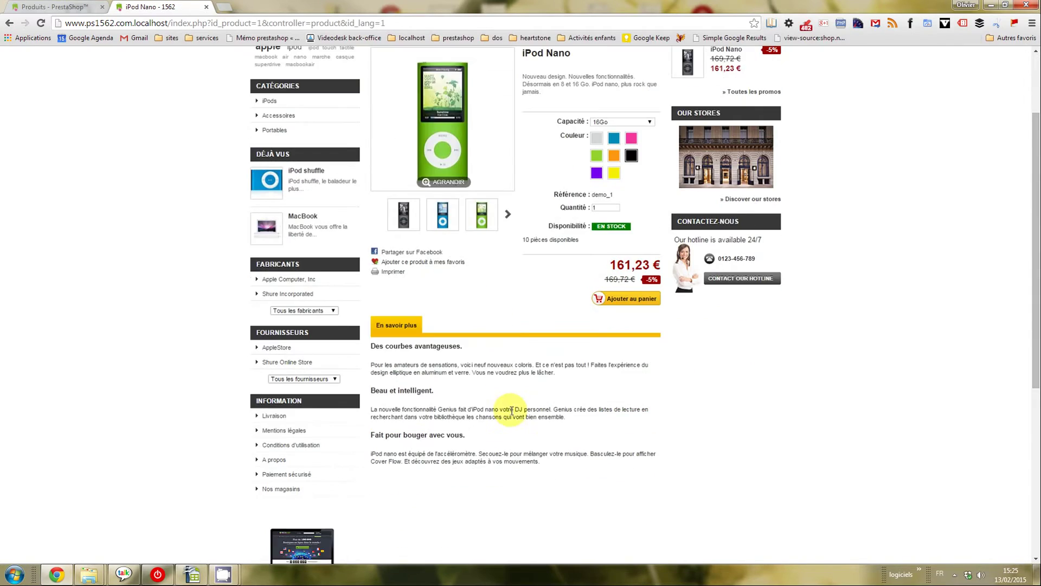
pyautogui.scroll(2, 651, 401)
pyautogui.click(631, 407)
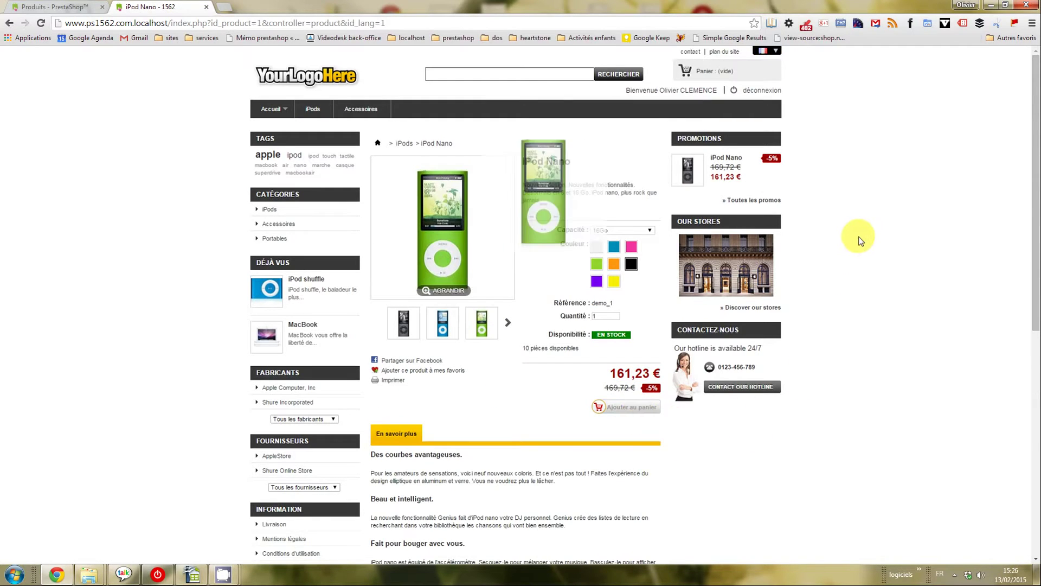
pyautogui.click(717, 72)
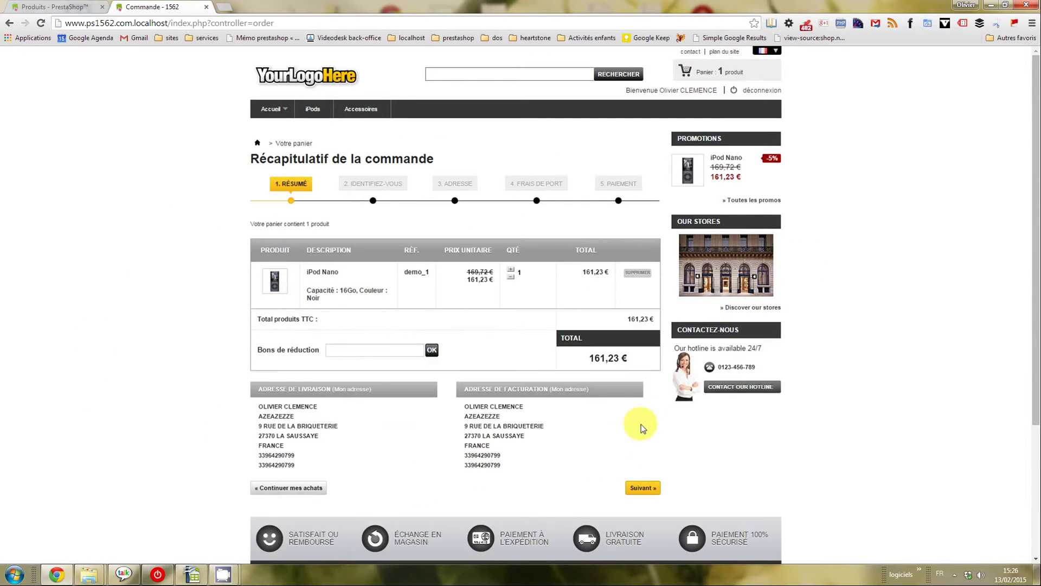
# Advance the iPod Nano order through the address stage to shipping costs and examine the delivery option offered
pyautogui.scroll(-1, 650, 426)
pyautogui.click(640, 433)
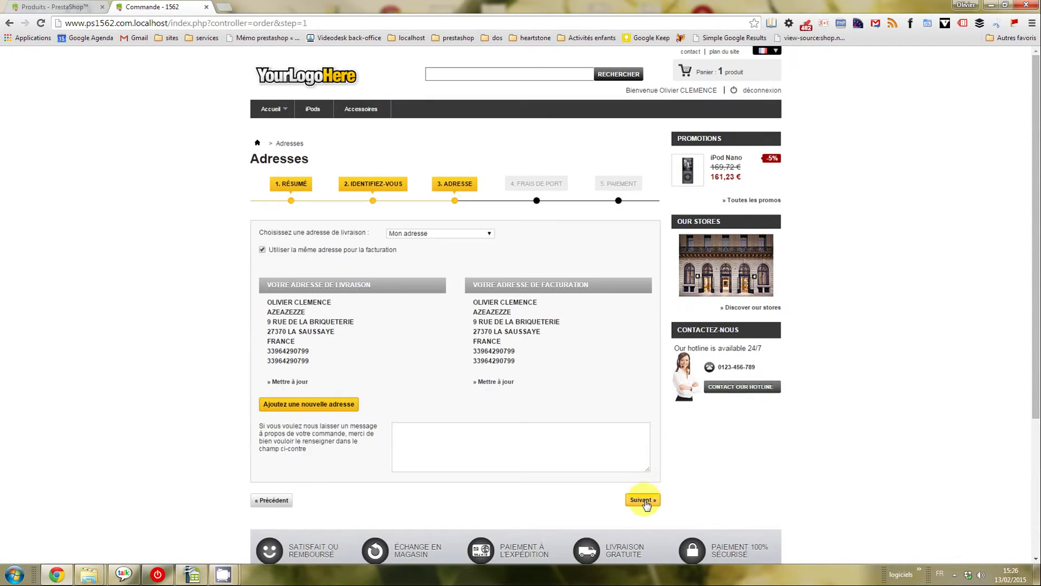
pyautogui.click(643, 499)
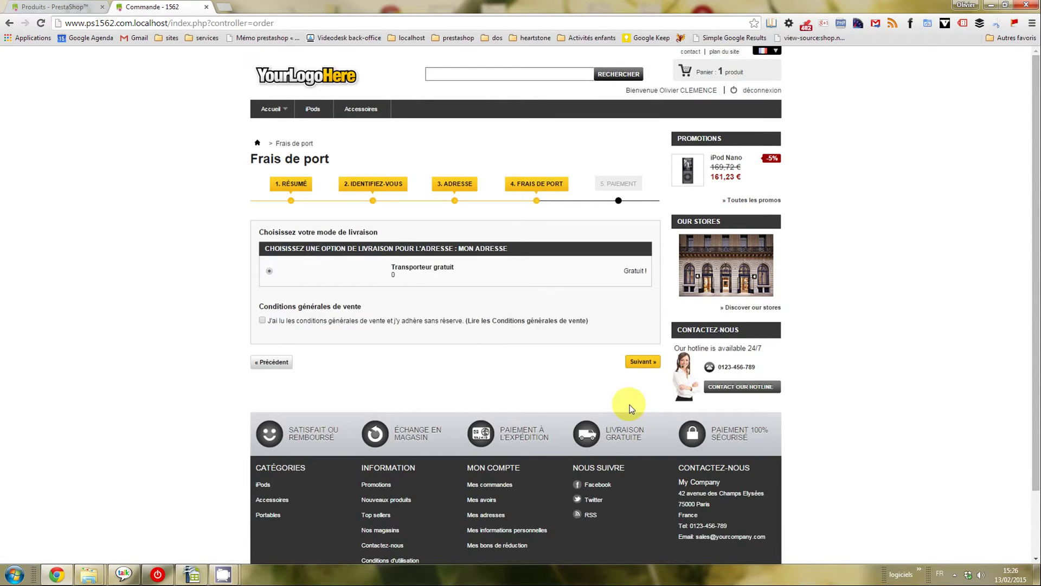
pyautogui.moveTo(338, 275); pyautogui.dragTo(538, 287)
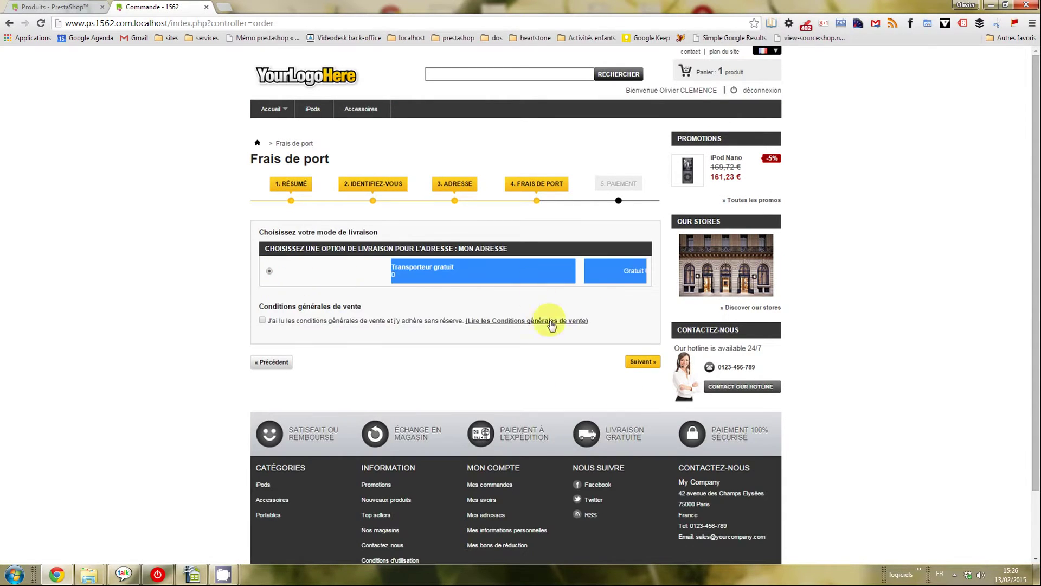
pyautogui.click(560, 312)
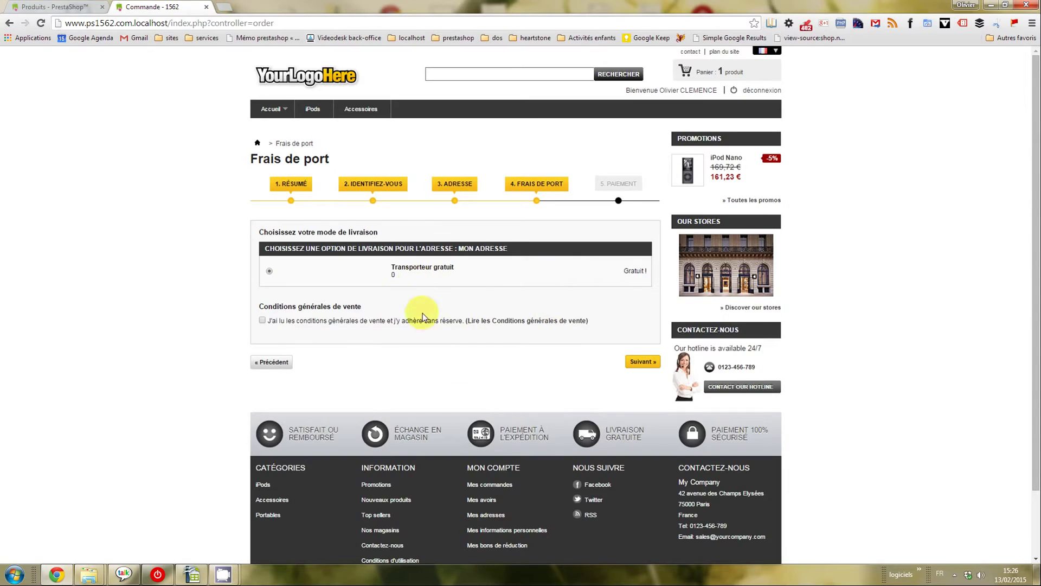
# Return to the shop's home page, add one green iPod shuffle to the cart and open the cart summary
pyautogui.click(299, 75)
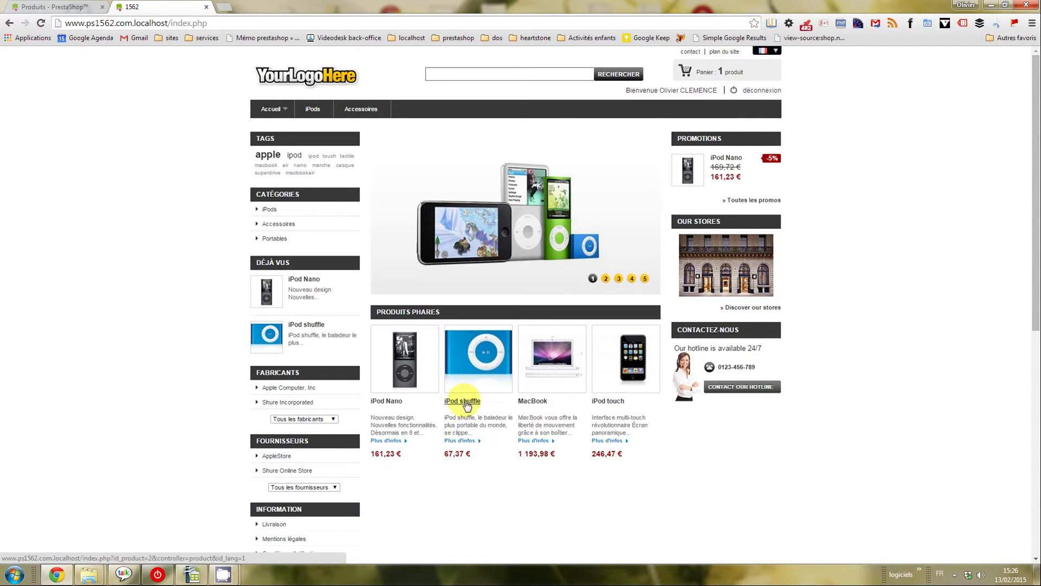
pyautogui.click(495, 388)
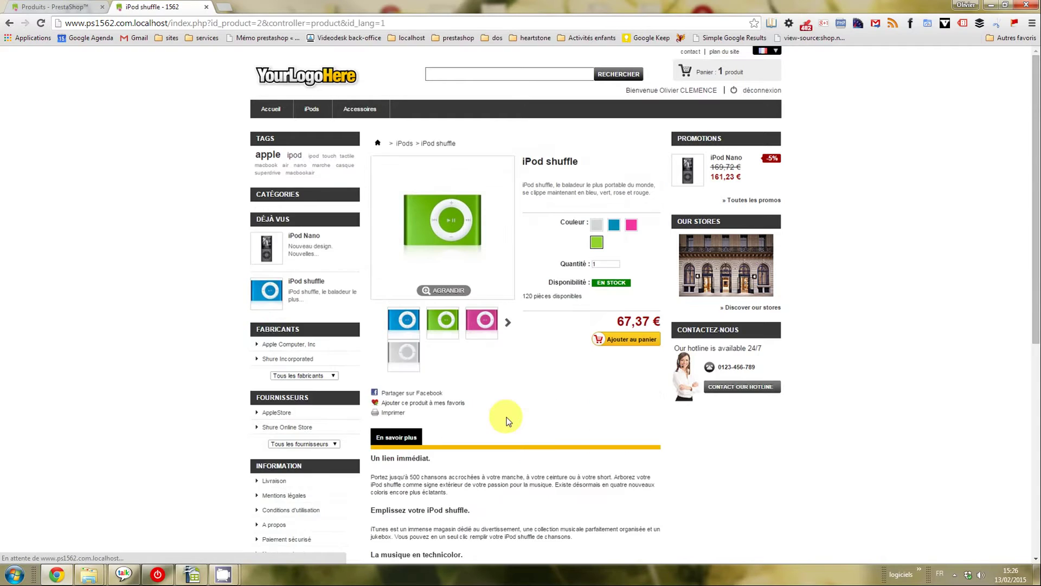
pyautogui.click(629, 368)
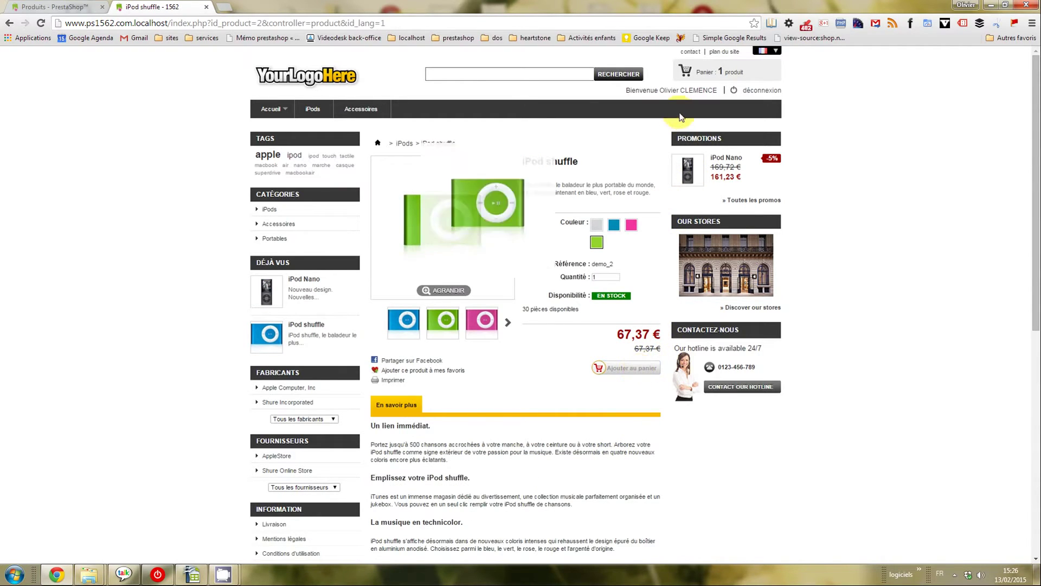
pyautogui.click(709, 74)
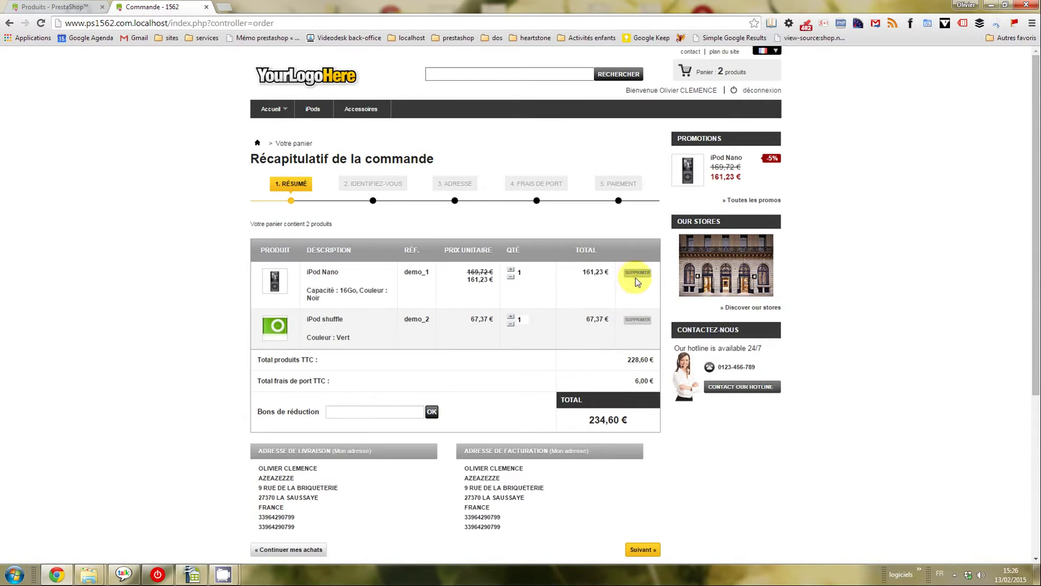
# Remove the iPod Nano from the cart and advance the order to shipping costs to compare the iPod shuffle's carriers
pyautogui.click(637, 275)
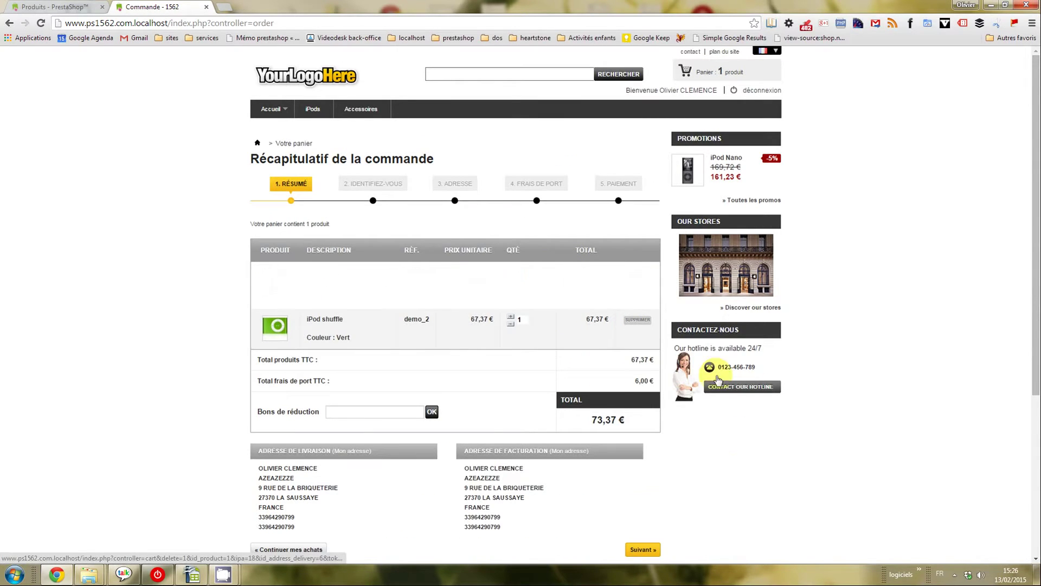
pyautogui.click(644, 503)
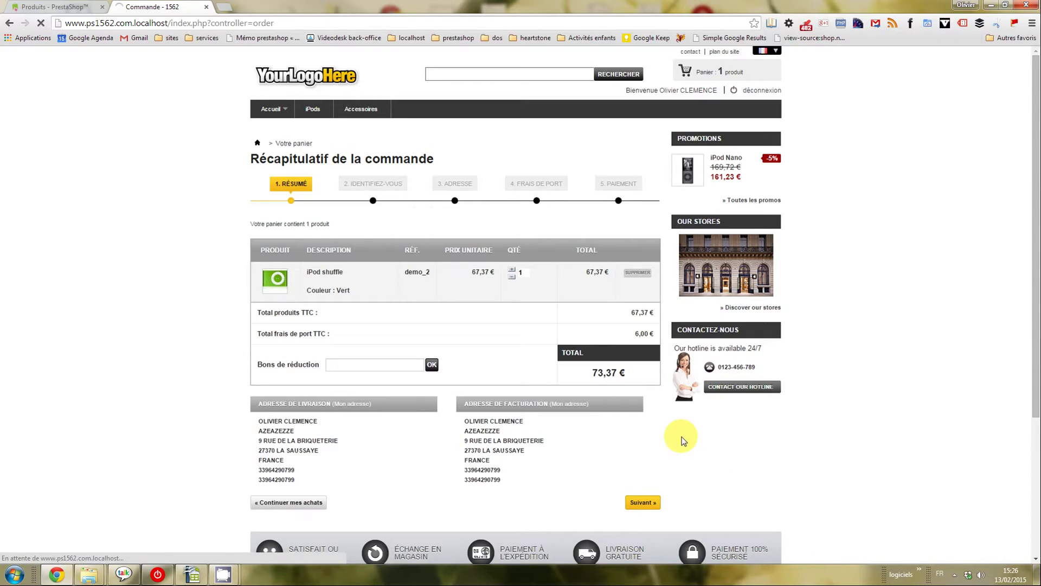
pyautogui.click(643, 500)
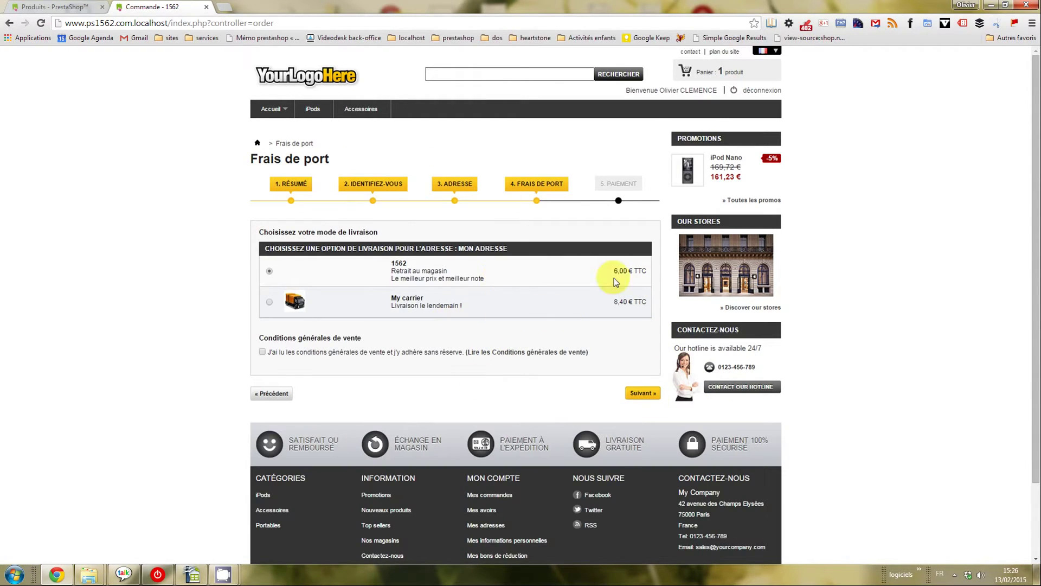
# Add one MacBook Air from the Portables category to the cart and open the cart summary
pyautogui.click(300, 87)
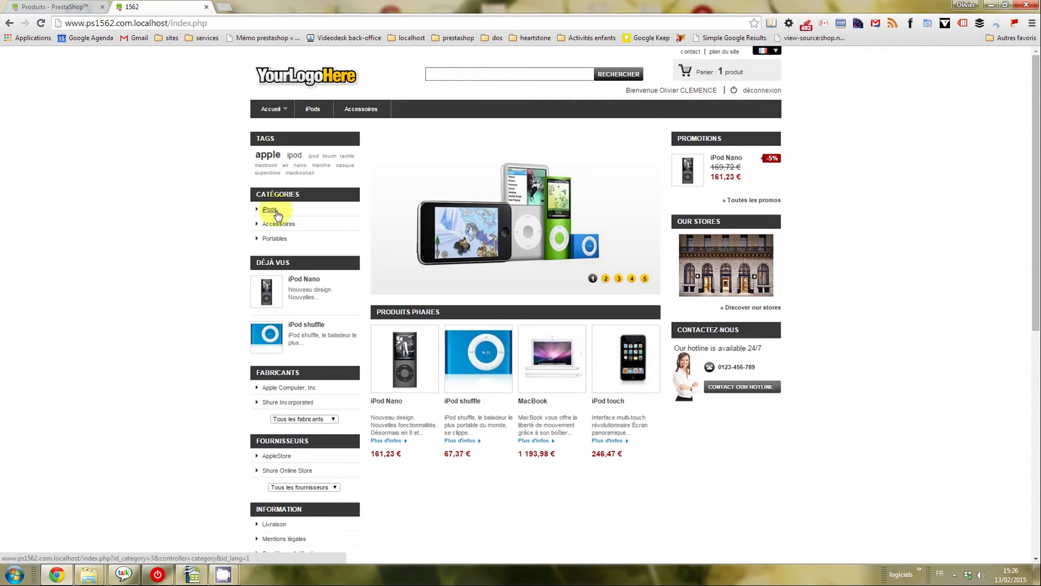
pyautogui.moveTo(278, 115)
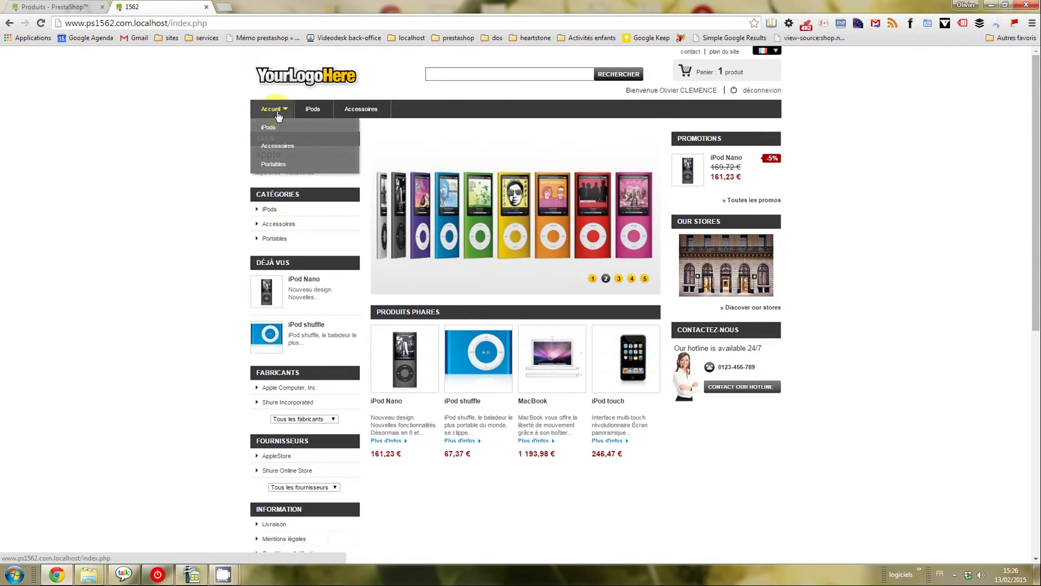
pyautogui.click(273, 163)
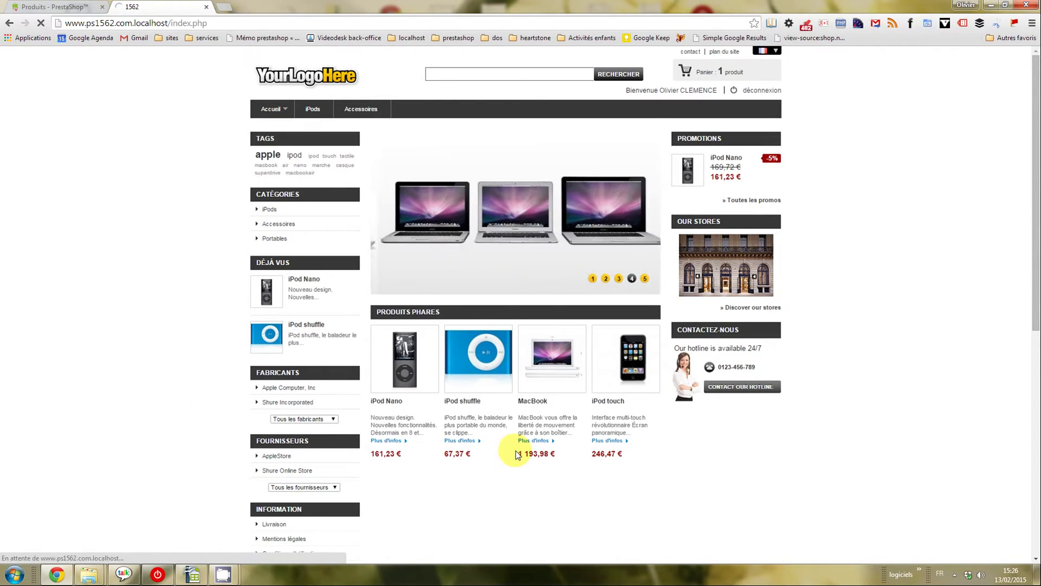
pyautogui.scroll(-1, 856, 521)
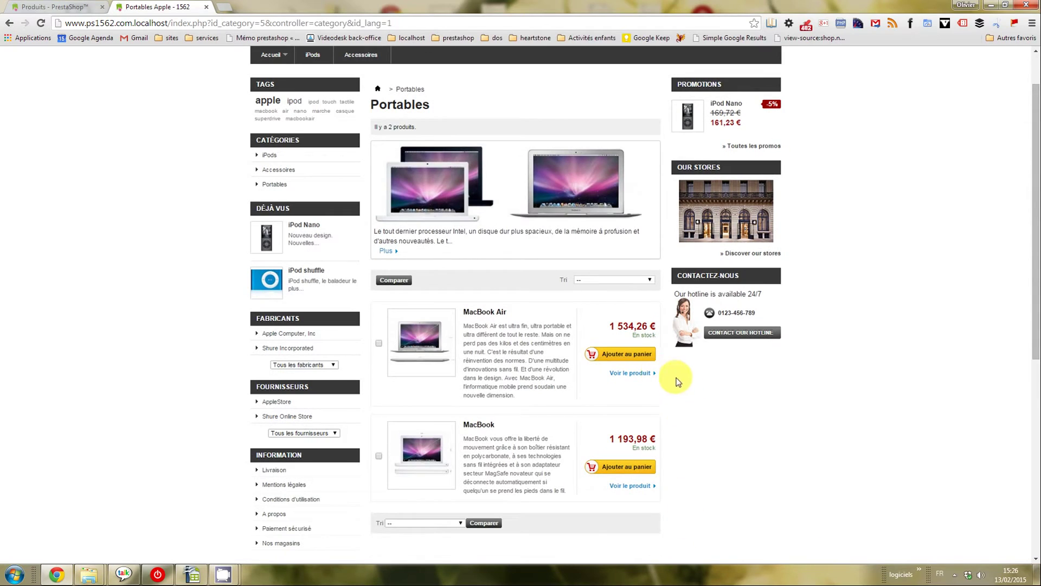
pyautogui.click(626, 359)
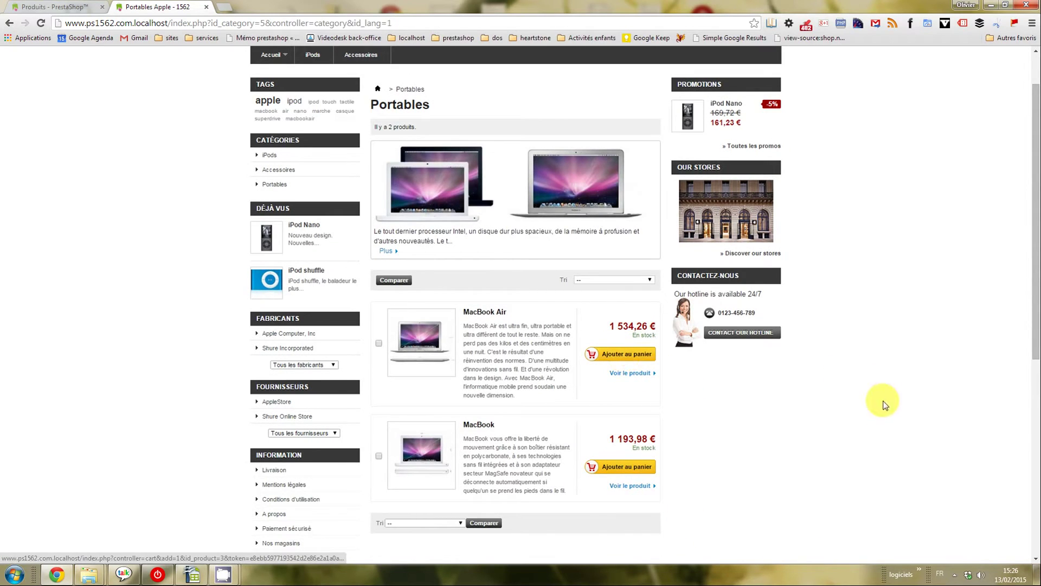
pyautogui.scroll(1, 872, 421)
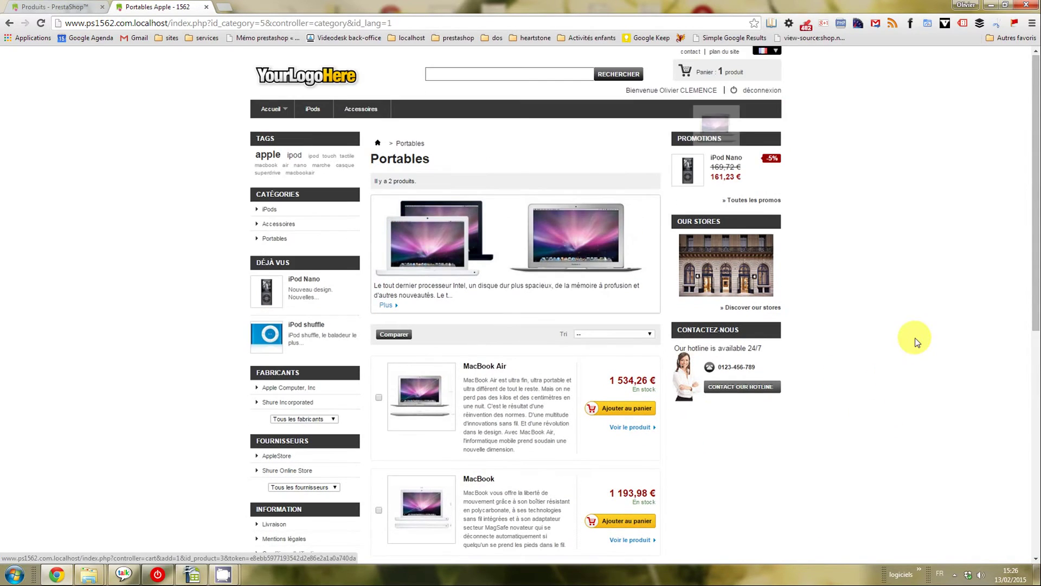
pyautogui.click(700, 72)
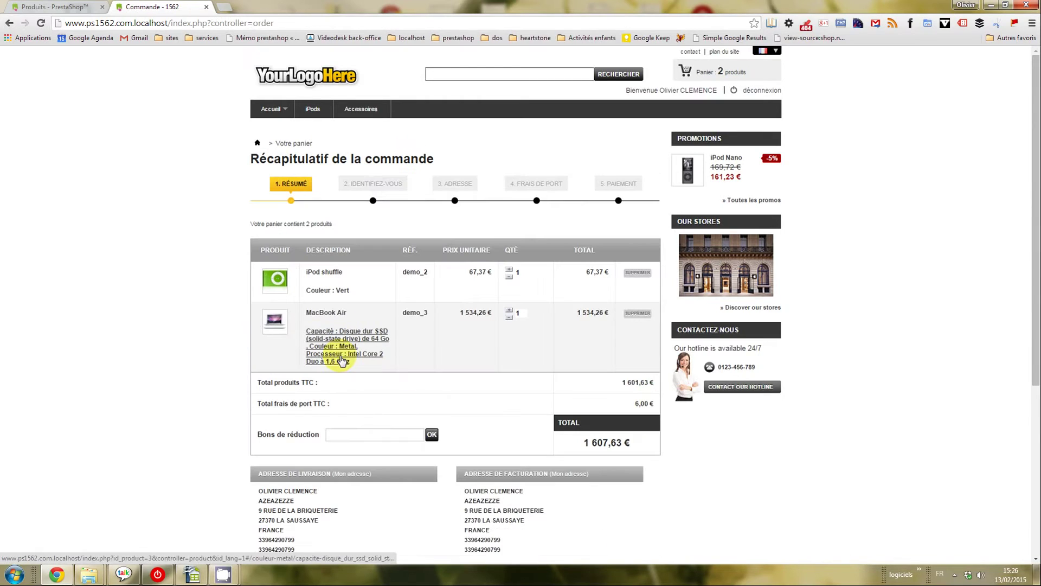
# Remove the iPod shuffle from the cart and advance the order to shipping costs to check the MacBook Air's carriers
pyautogui.click(638, 273)
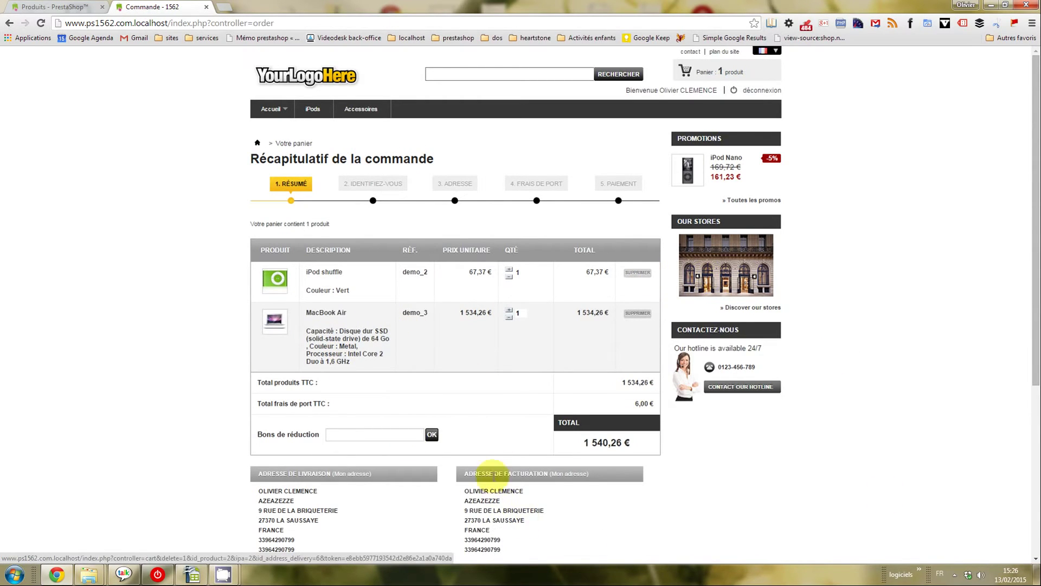
pyautogui.click(633, 531)
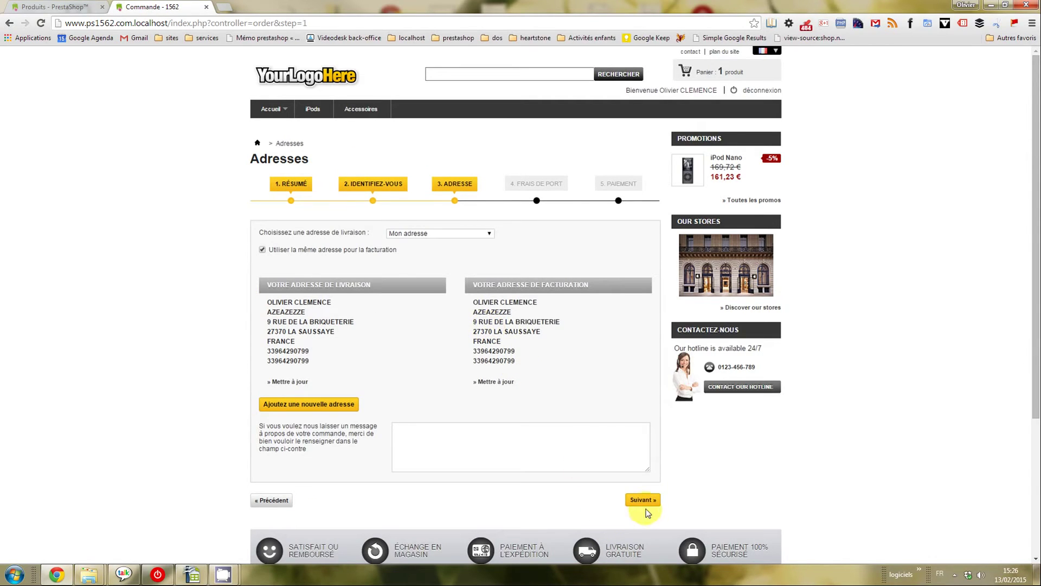
pyautogui.click(635, 499)
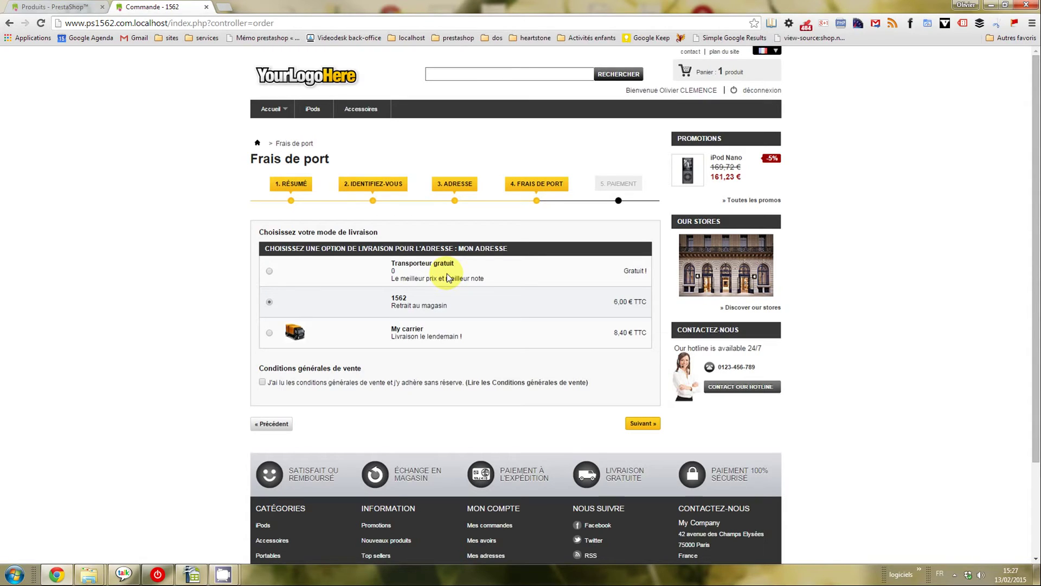
# In the back office, try selecting the carriers "1562" and "My carrier" for the MacBook Air, and deselect them all
pyautogui.click(71, 7)
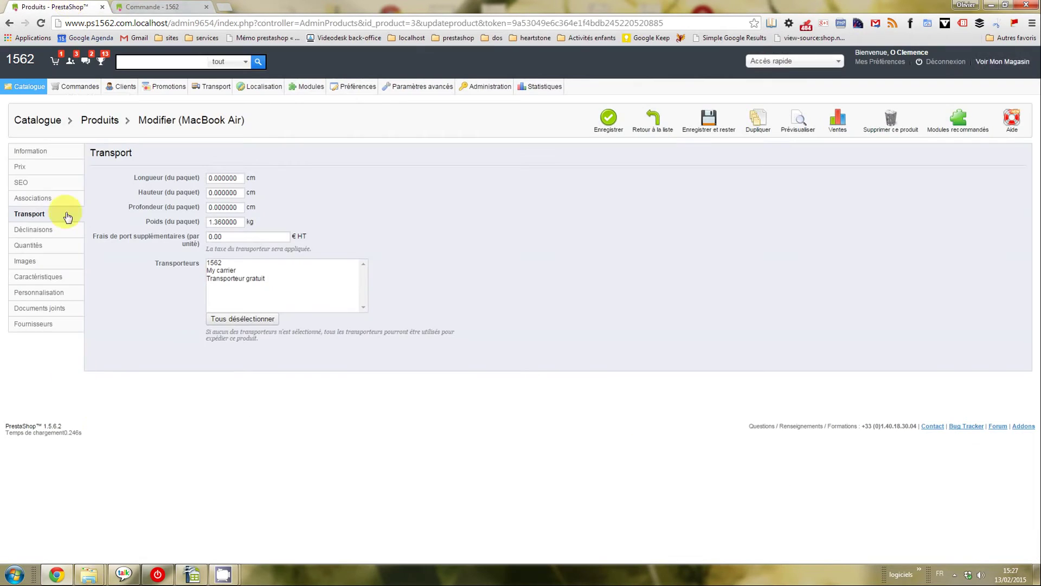
pyautogui.click(223, 271)
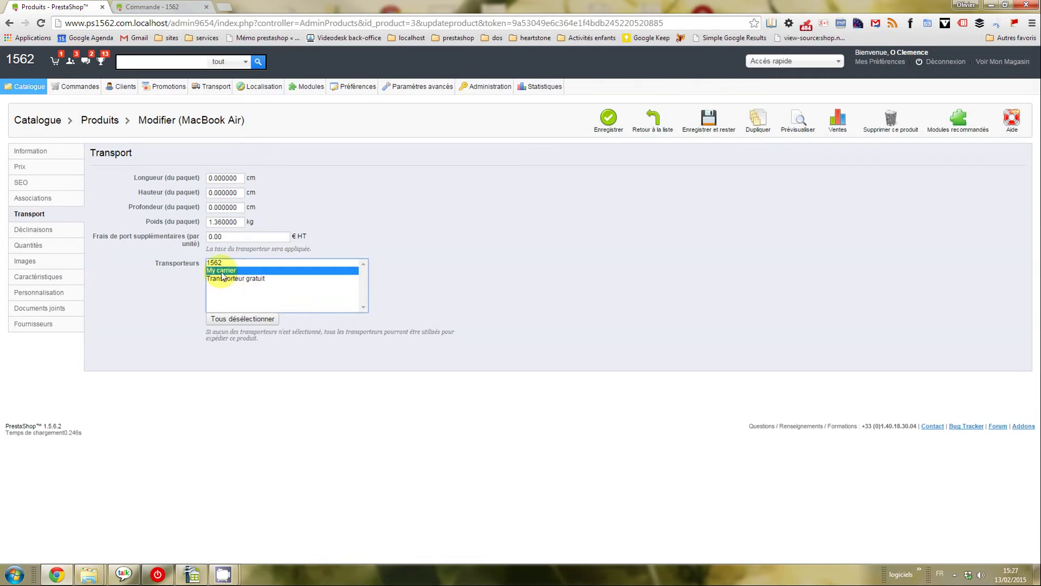
pyautogui.keyDown('ctrl'); pyautogui.click(217, 262); pyautogui.keyUp('ctrl')
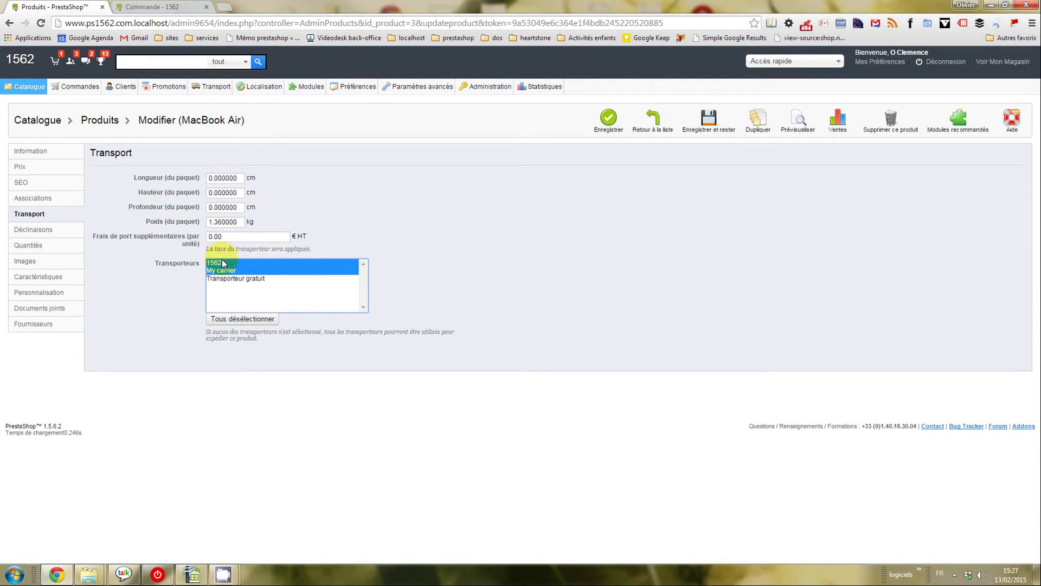
pyautogui.click(425, 340)
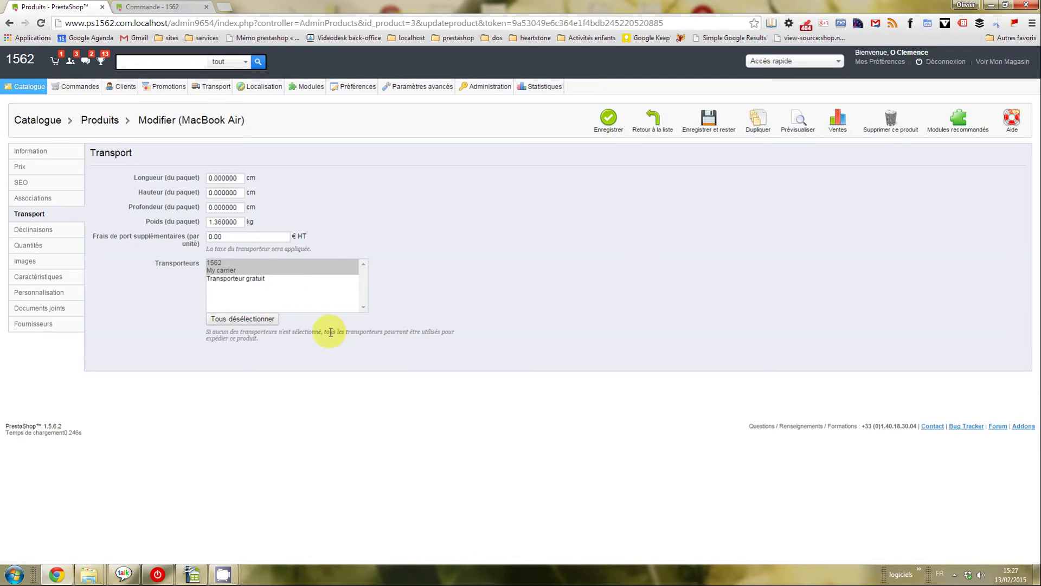
pyautogui.click(243, 318)
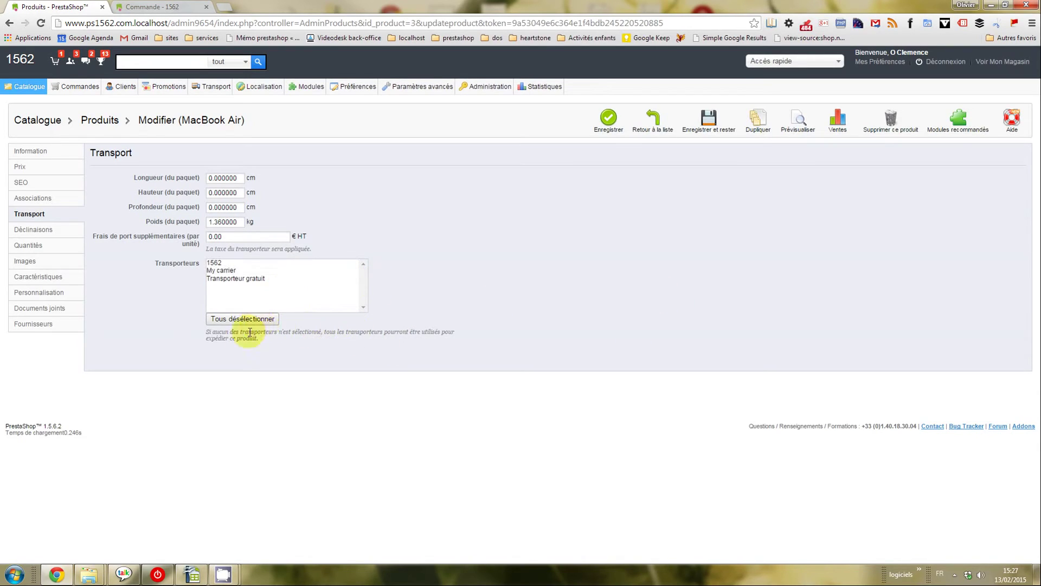
pyautogui.click(215, 263)
pyautogui.keyDown('ctrl'); pyautogui.click(233, 270); pyautogui.keyUp('ctrl')
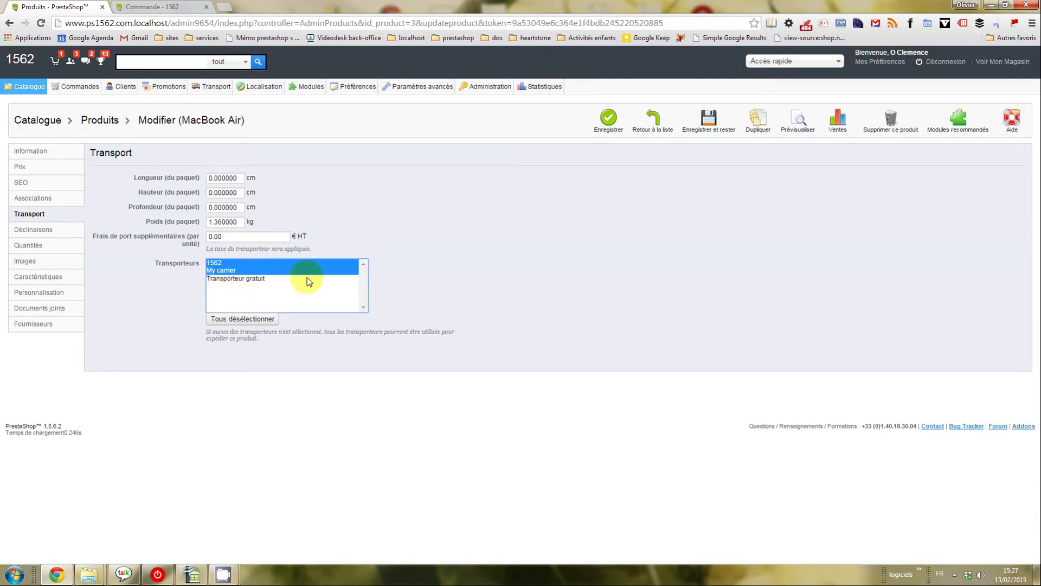
pyautogui.click(244, 319)
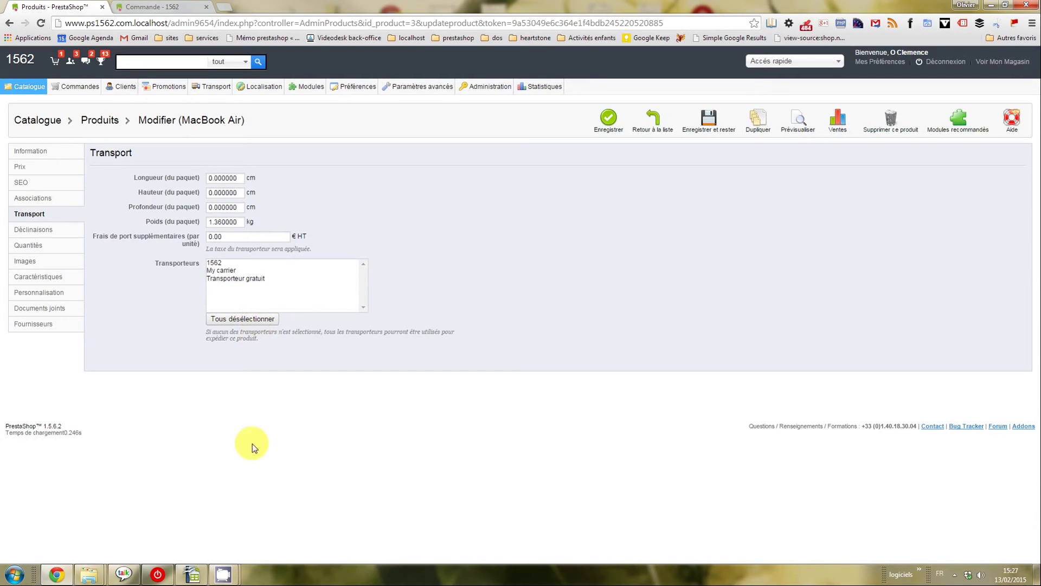
# Back in the storefront, add one iPod Nano and one green iPod shuffle to the cart and open the cart summary
pyautogui.click(143, 7)
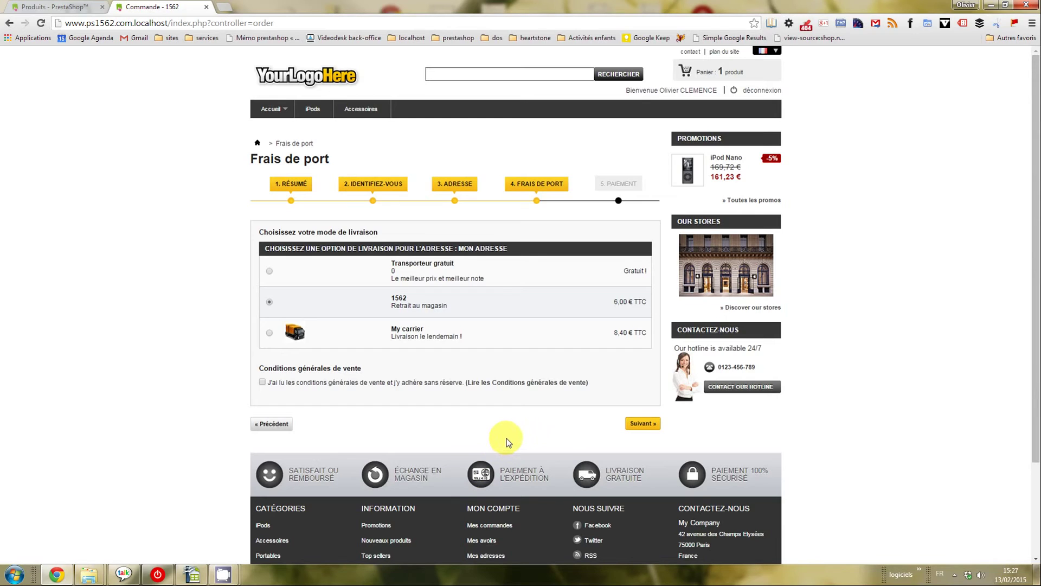
pyautogui.click(310, 86)
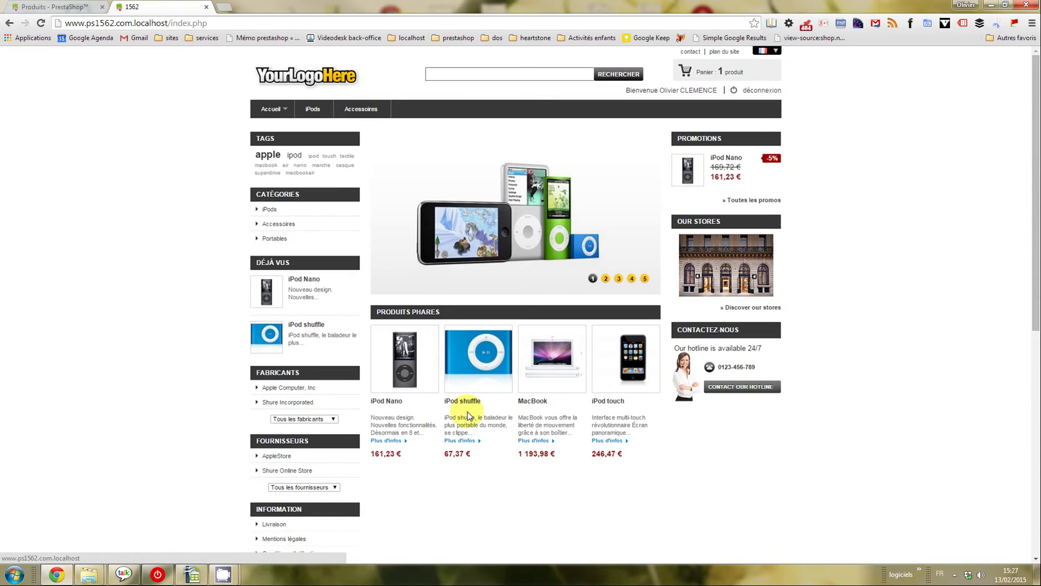
pyautogui.click(397, 403)
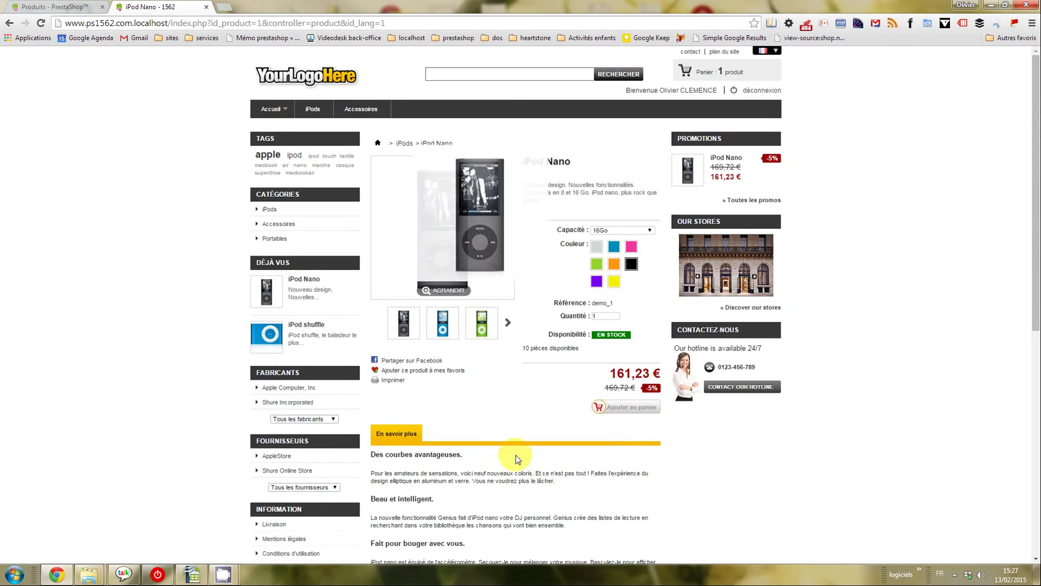
pyautogui.click(301, 458)
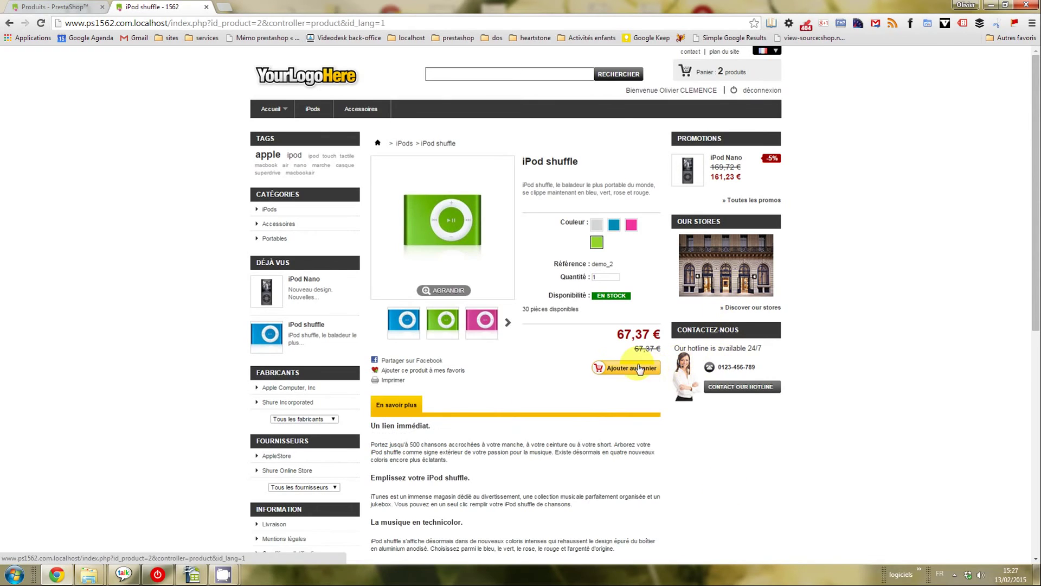
pyautogui.click(640, 368)
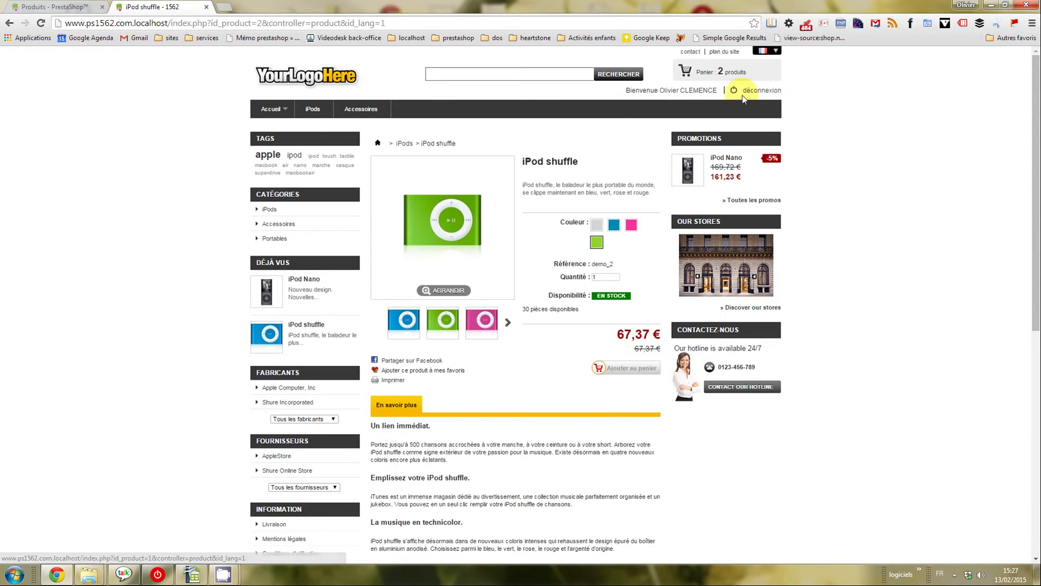
pyautogui.click(705, 72)
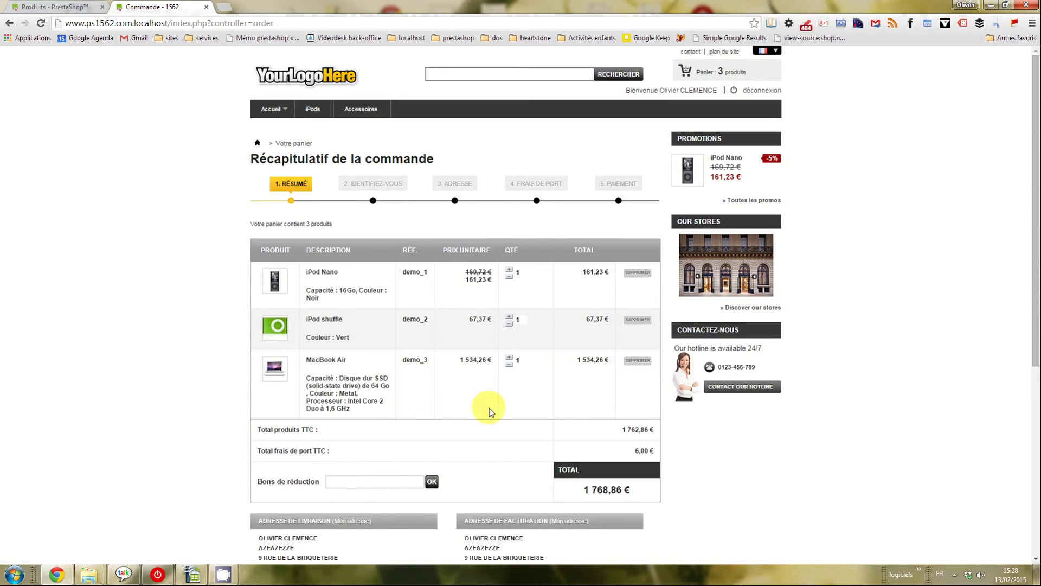
# Remove the MacBook Air from the cart and advance the order through the address stage to shipping costs
pyautogui.click(637, 361)
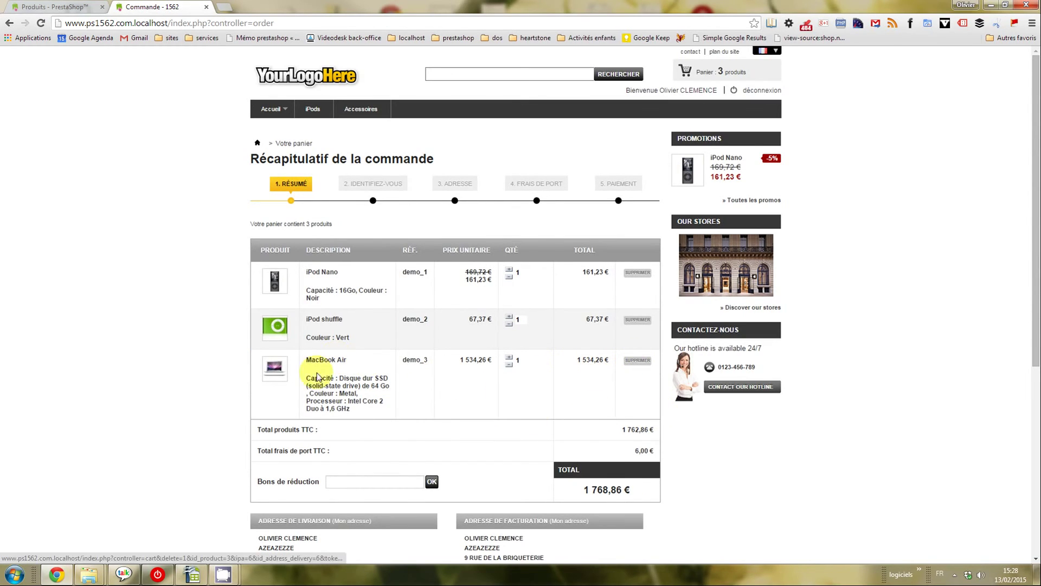
pyautogui.scroll(-1, 813, 402)
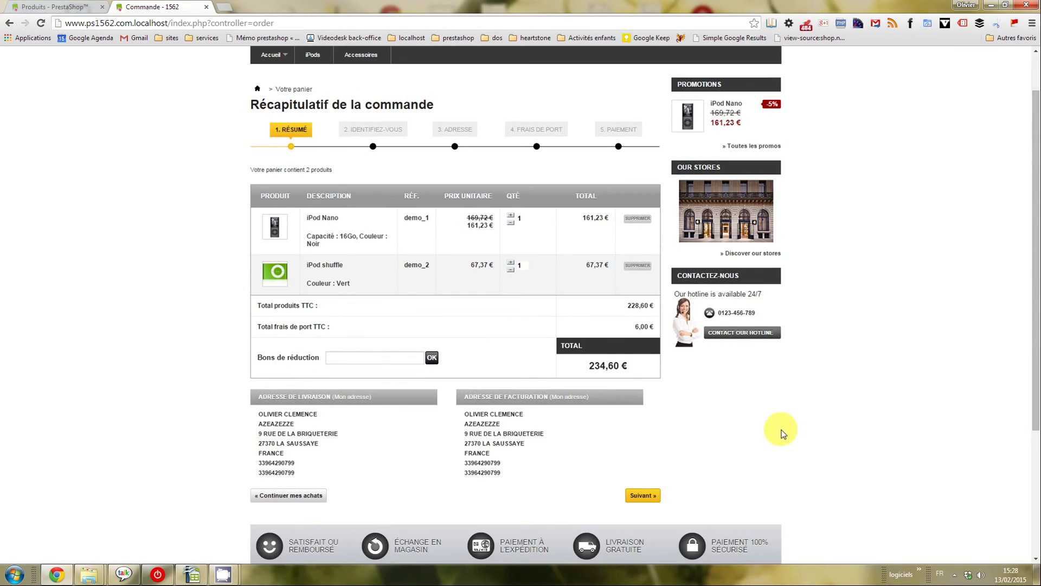
pyautogui.scroll(-1, 782, 433)
pyautogui.click(654, 442)
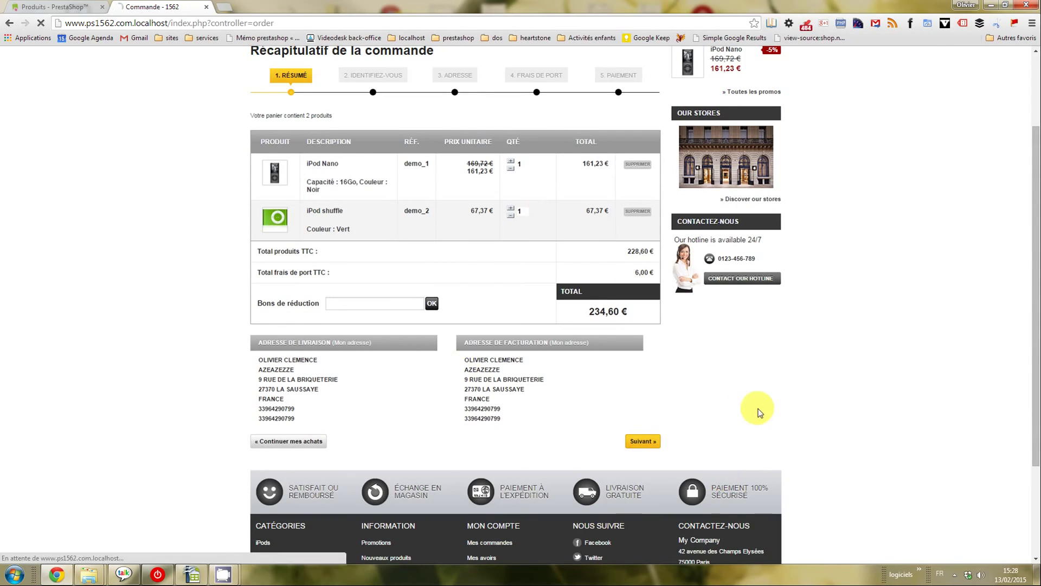
pyautogui.scroll(-1, 678, 445)
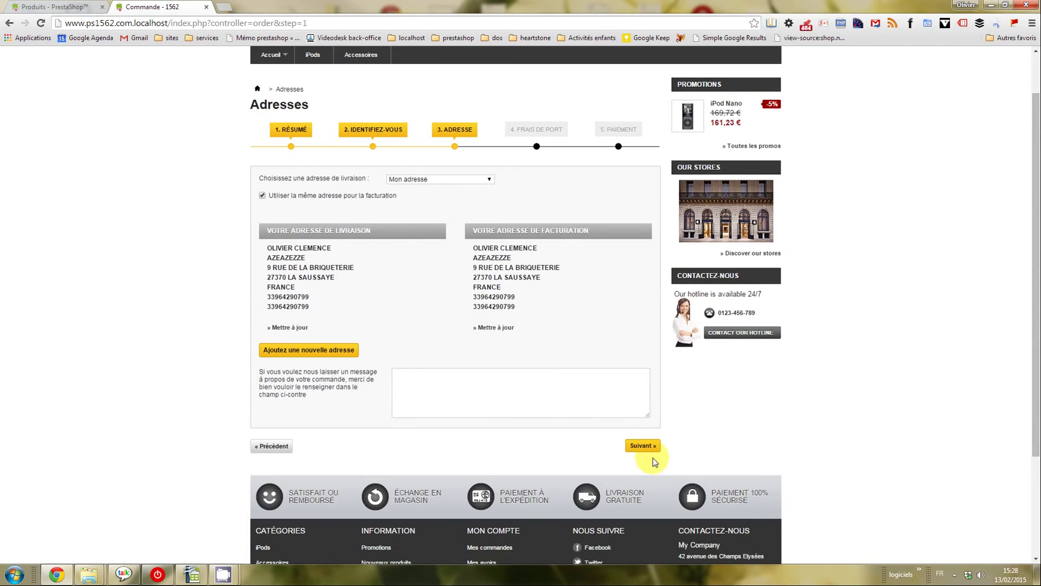
pyautogui.click(643, 447)
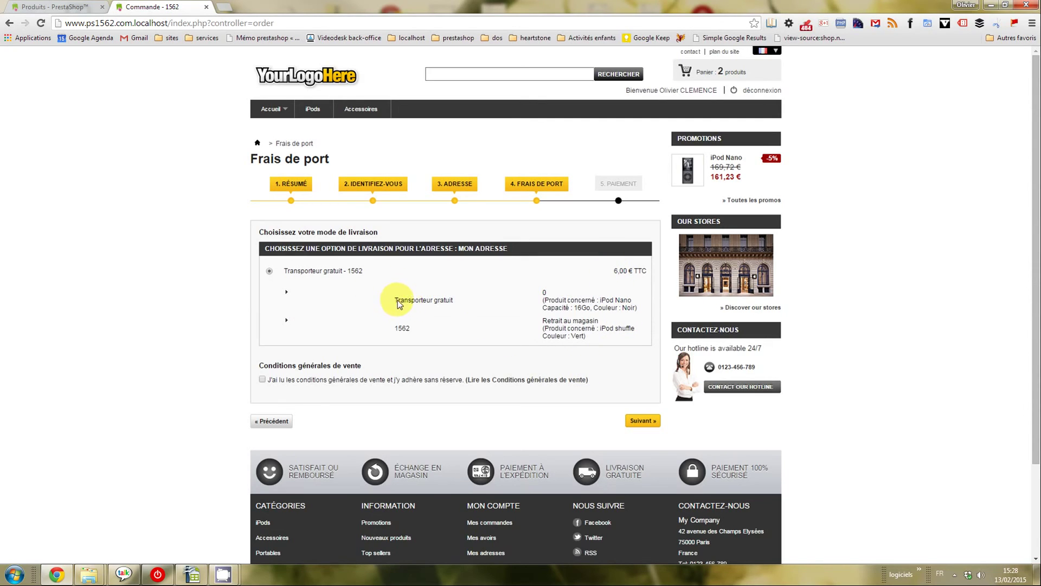
# Examine which carrier the combined delivery option assigns to the iPod Nano and which to the iPod shuffle
pyautogui.moveTo(396, 300); pyautogui.dragTo(465, 302)
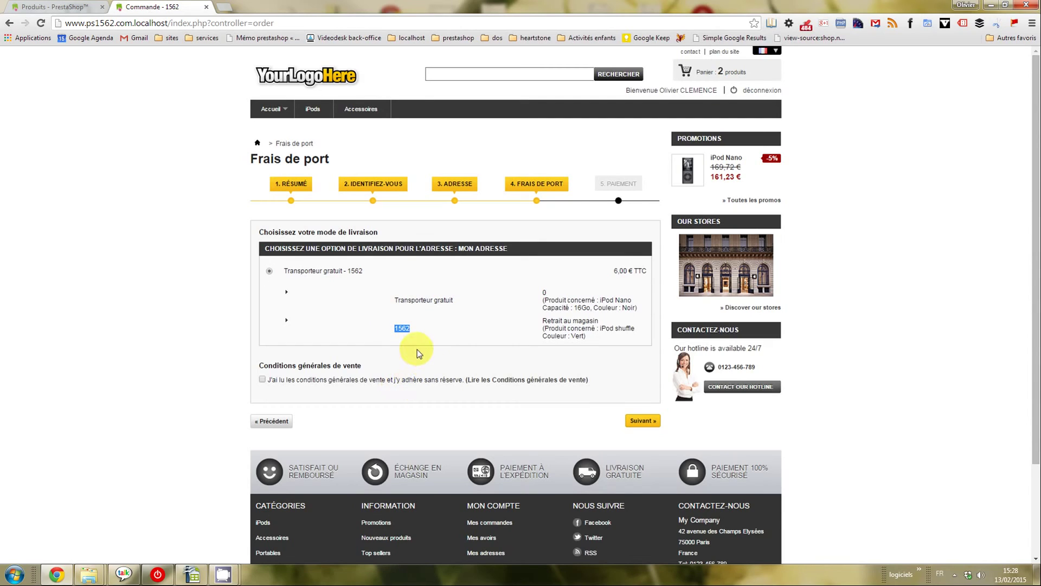
pyautogui.click(443, 362)
pyautogui.moveTo(577, 336); pyautogui.dragTo(406, 317)
pyautogui.click(424, 341)
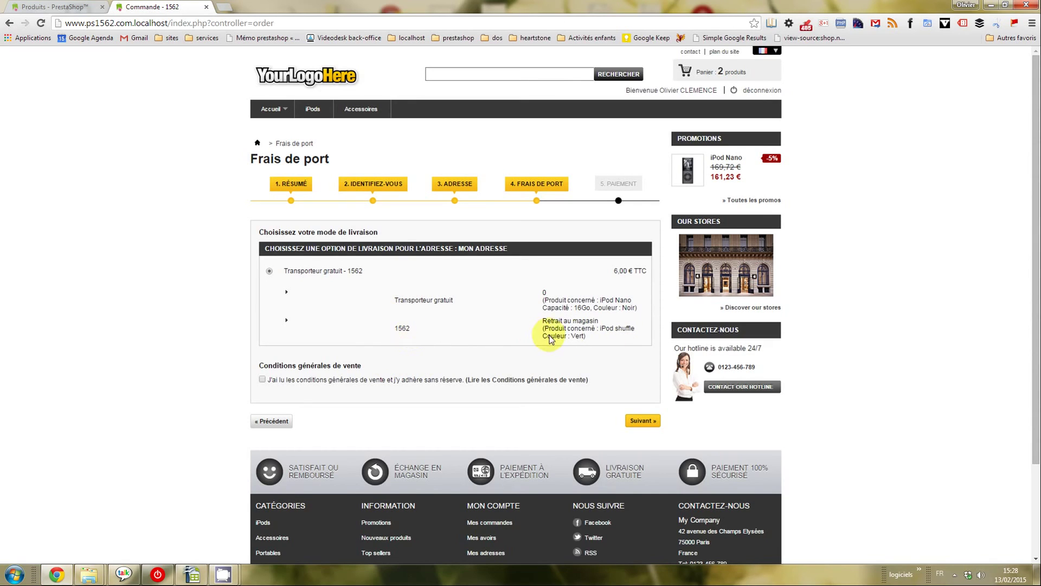
# Check the iPod shuffle's carrier selection in the back-office transport settings and compare it with the carrier offered in the storefront order
pyautogui.click(72, 5)
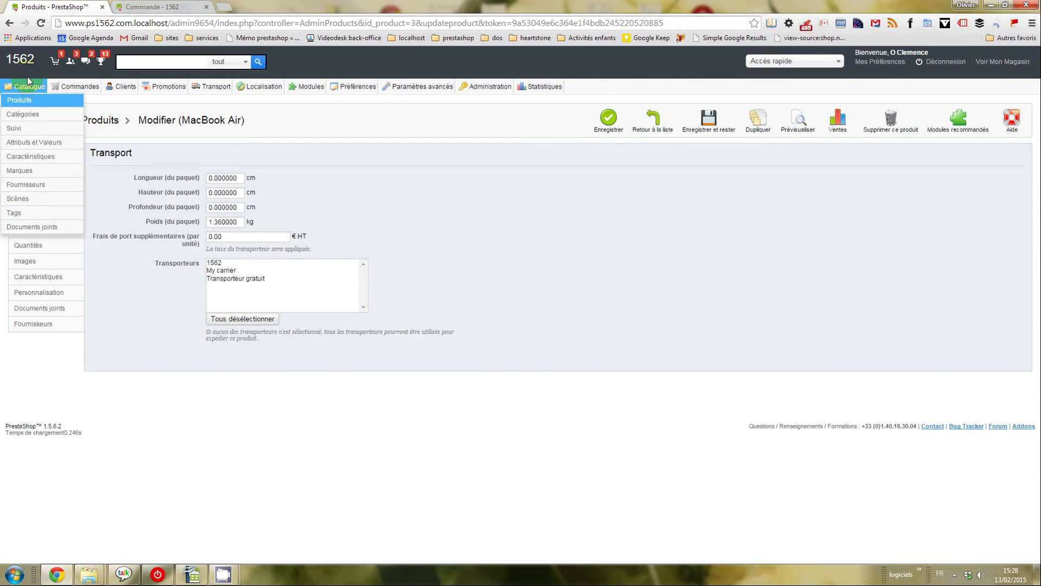
pyautogui.click(23, 100)
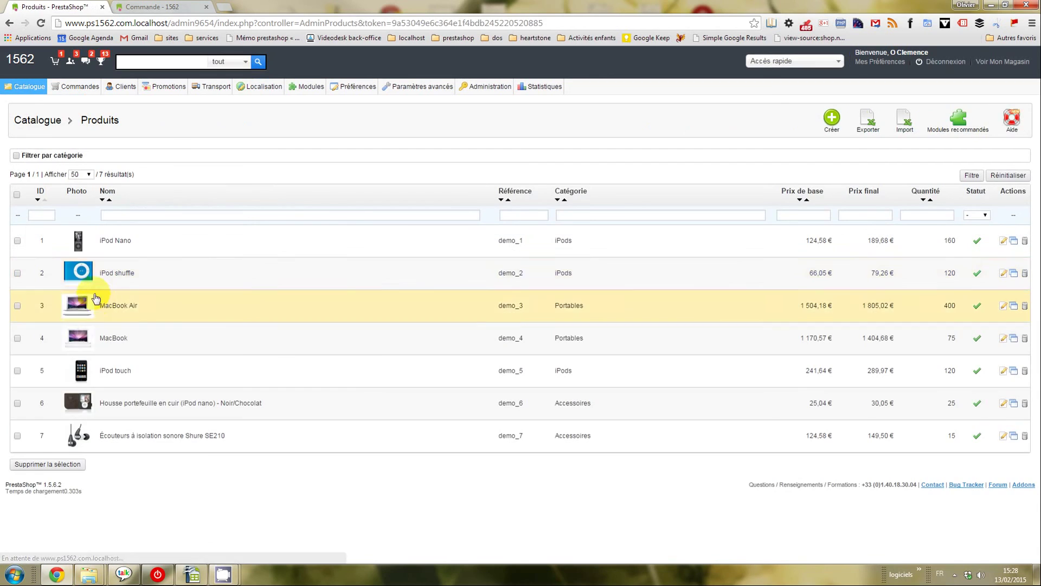
pyautogui.click(99, 276)
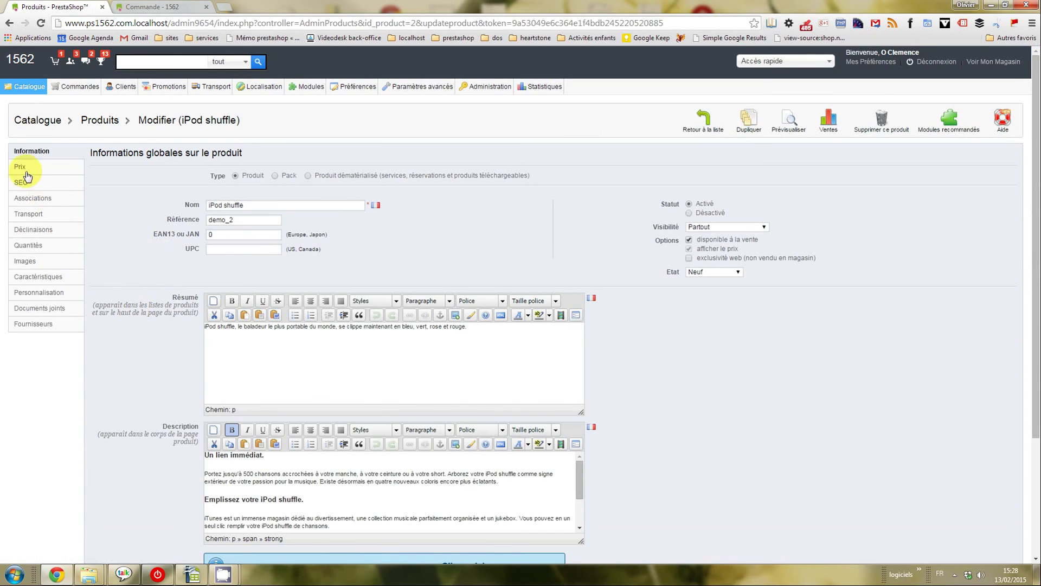
pyautogui.click(30, 215)
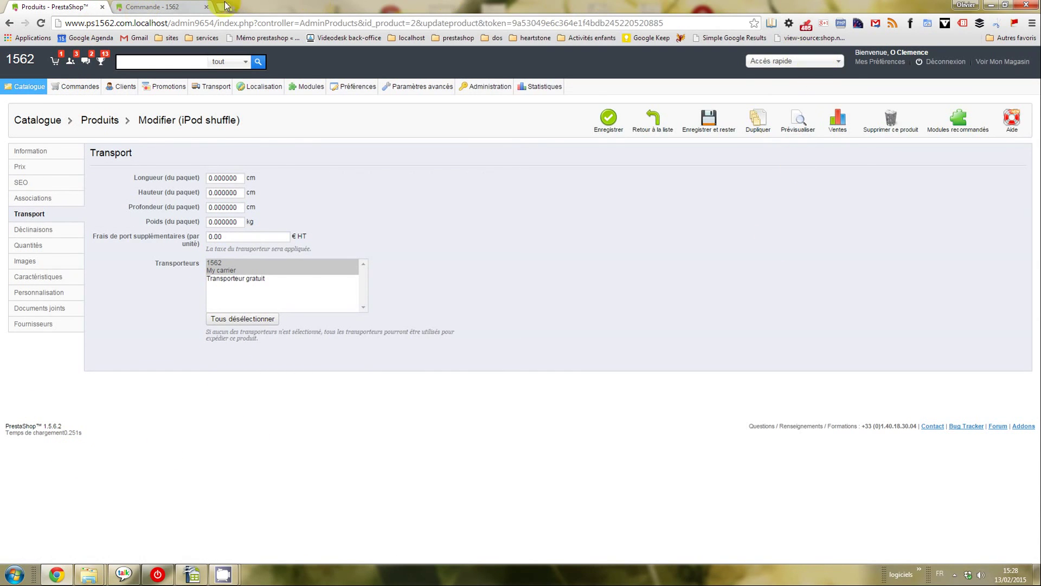
pyautogui.click(162, 7)
pyautogui.moveTo(410, 329); pyautogui.dragTo(398, 329)
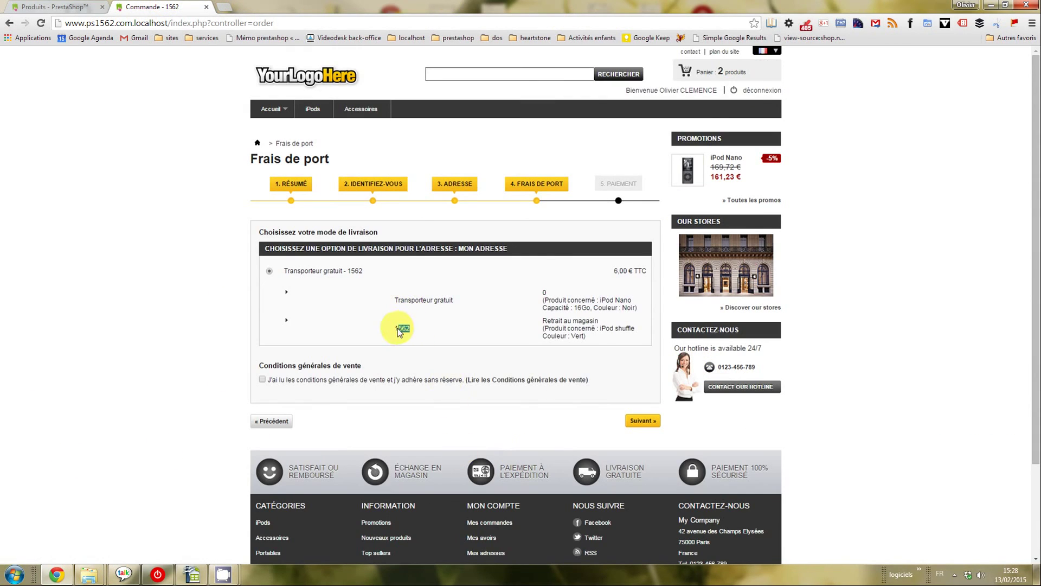